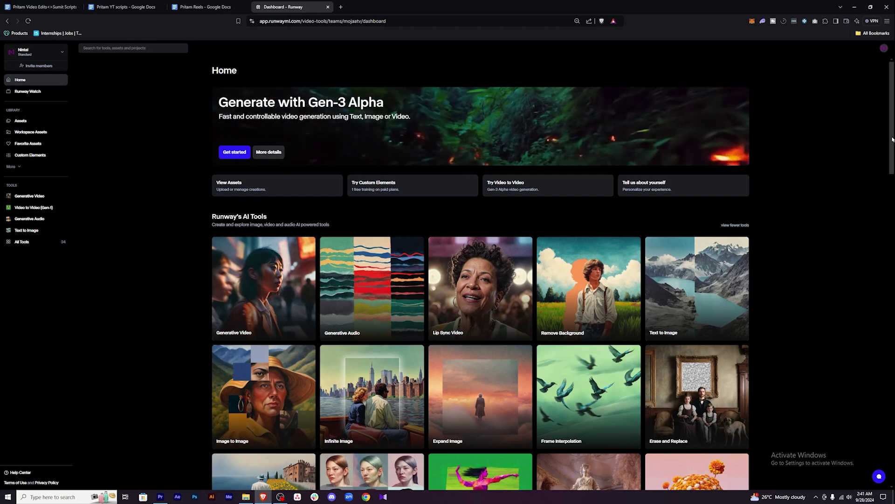
Open the Generative Video tool and add DSC_0001.00_00_05_01.Still001.jpg from folder 23 as the input image
{"action": "scroll", "coordinate": [892, 139], "scroll_direction": "down", "scroll_amount": 1}
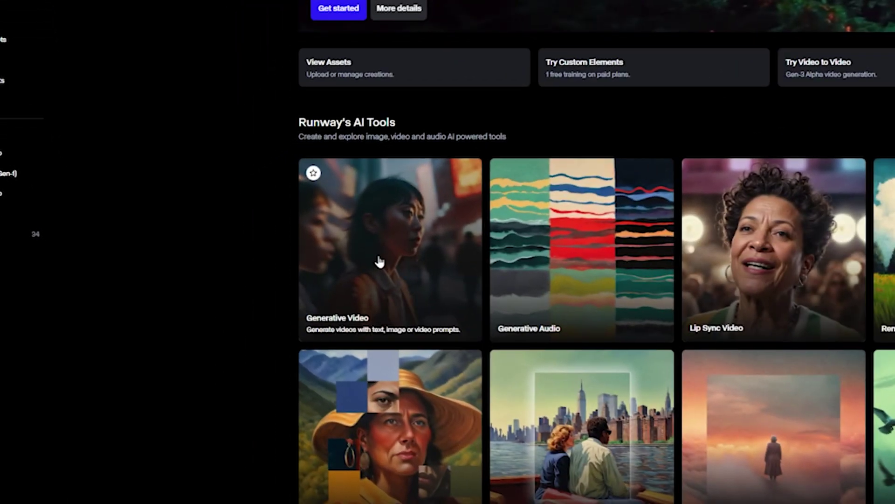
{"action": "left_click", "coordinate": [379, 262]}
{"action": "left_click", "coordinate": [247, 497]}
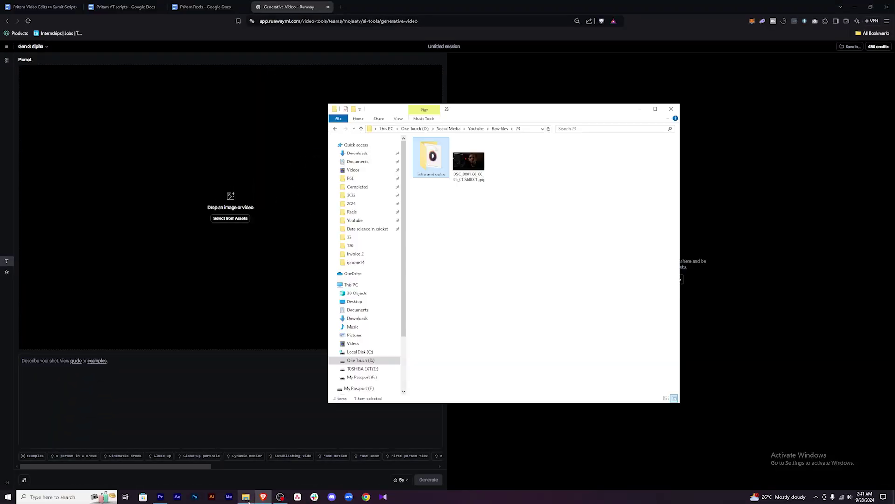
{"action": "left_click", "coordinate": [469, 163]}
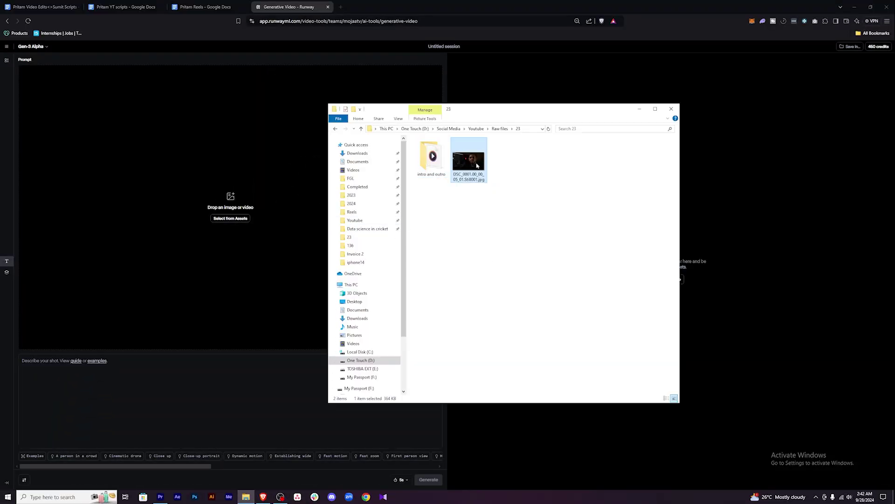
{"action": "left_click_drag", "start_coordinate": [468, 169], "coordinate": [232, 206]}
Choose Gen-3 Alpha as the video generation model
{"action": "left_click", "coordinate": [30, 47]}
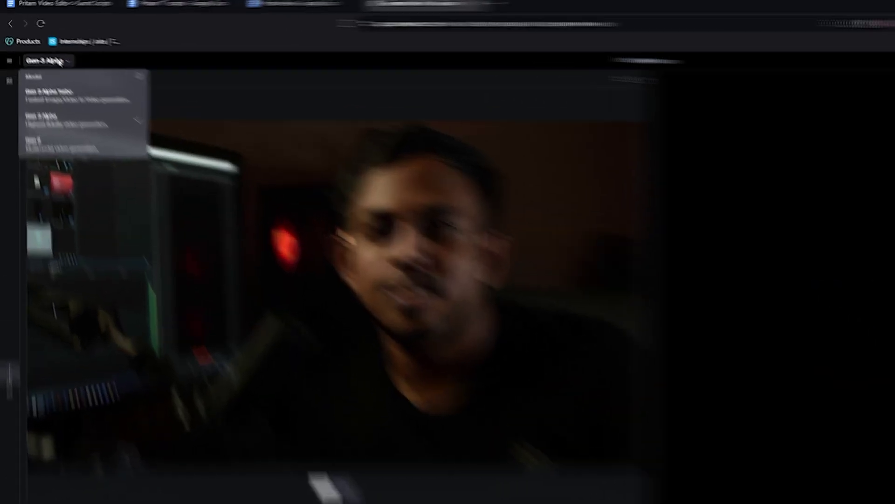
{"action": "left_click", "coordinate": [38, 47]}
{"action": "left_click", "coordinate": [38, 47]}
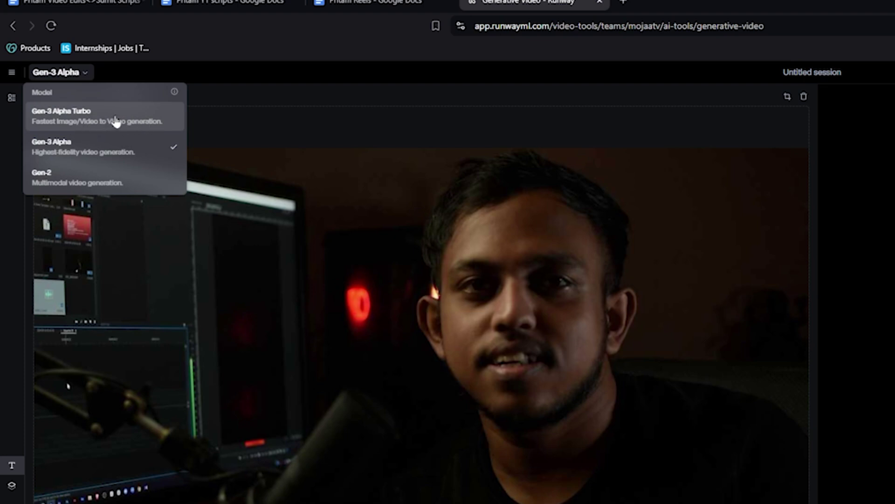
{"action": "left_click", "coordinate": [81, 150]}
{"action": "left_click", "coordinate": [62, 72]}
{"action": "left_click", "coordinate": [79, 142]}
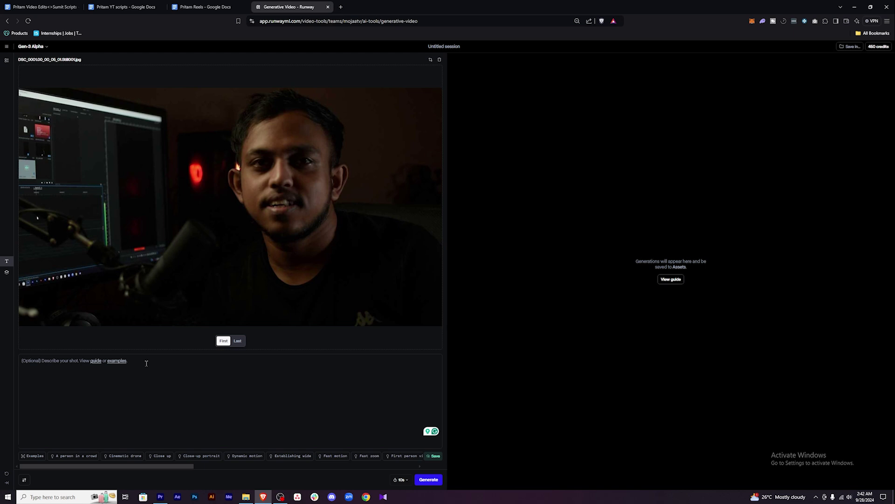
Enter a prompt for a static studio shot of a man where a waterfall of multi-colored slime from the ceiling drenches his entire face and body
{"action": "type", "text": "A static shot of a man in a studio. A waterfall of multi-colored slime falls from the ceiling and covers the man. The slime drenches his entire face and body"}
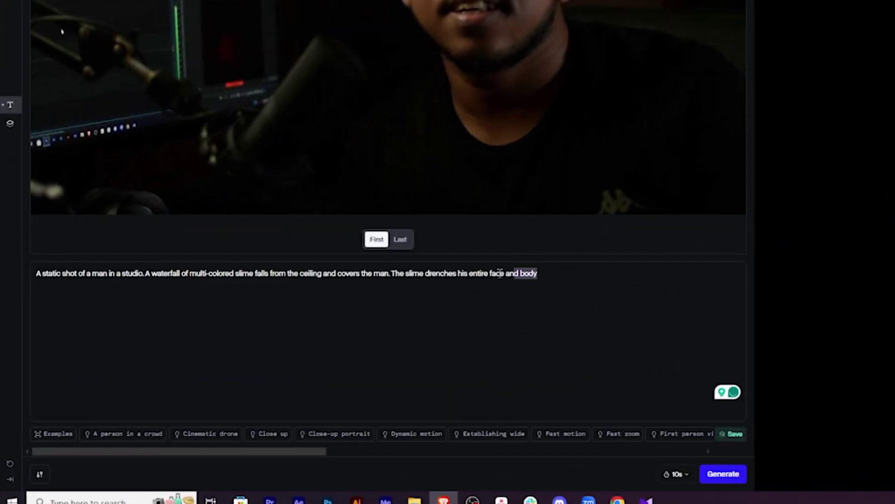
{"action": "left_click_drag", "start_coordinate": [500, 272], "coordinate": [116, 273]}
{"action": "left_click", "coordinate": [91, 273]}
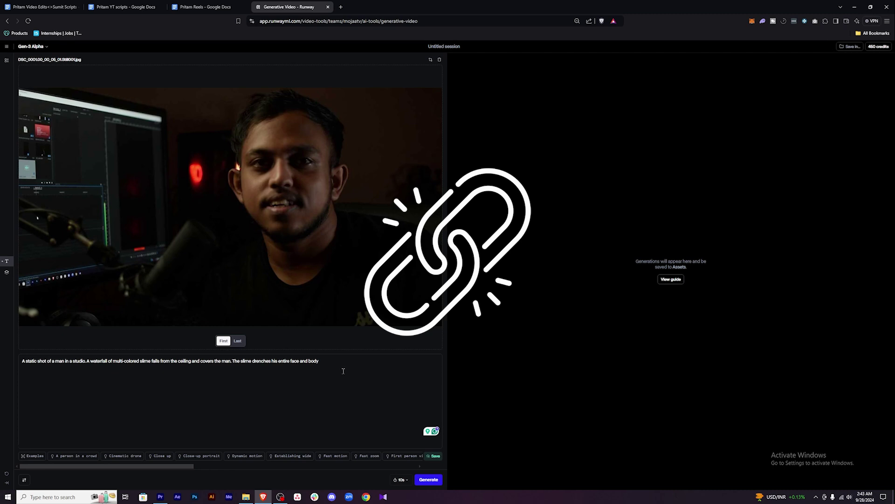
{"action": "left_click", "coordinate": [39, 368]}
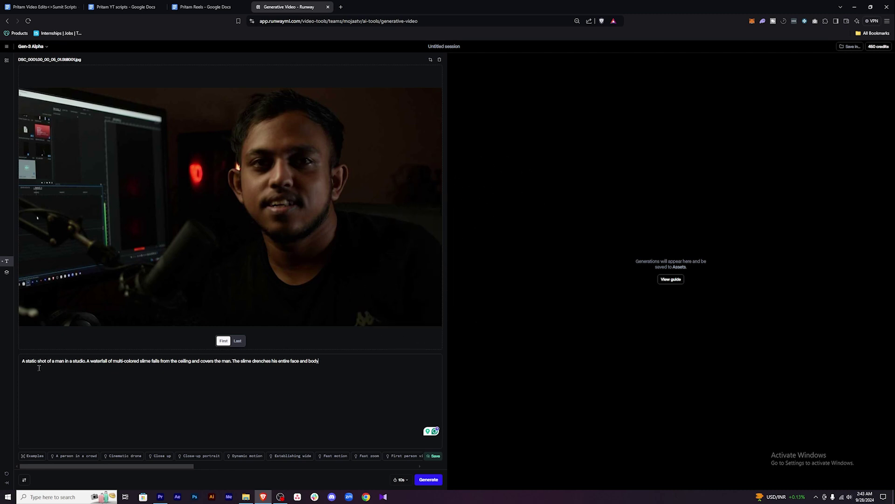
Set the duration to 5 seconds, generate the slime video and pause its playback
{"action": "left_click", "coordinate": [401, 479]}
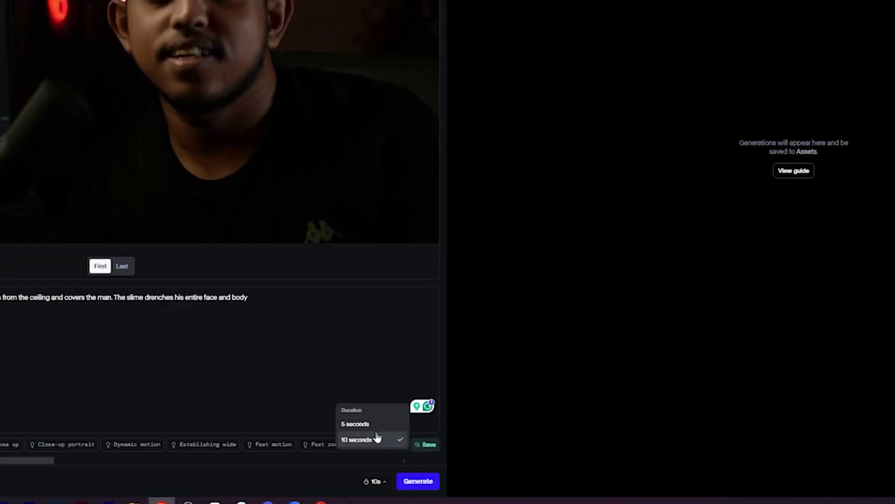
{"action": "left_click", "coordinate": [368, 423]}
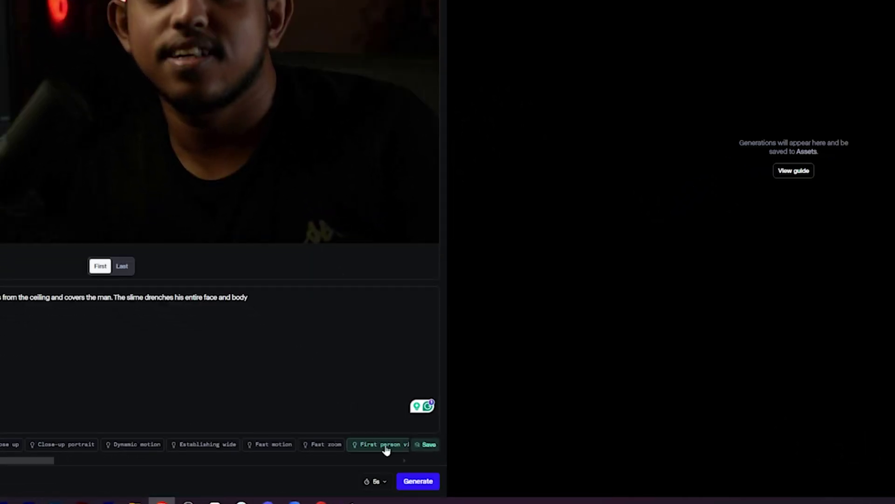
{"action": "left_click", "coordinate": [384, 485]}
{"action": "left_click", "coordinate": [374, 423]}
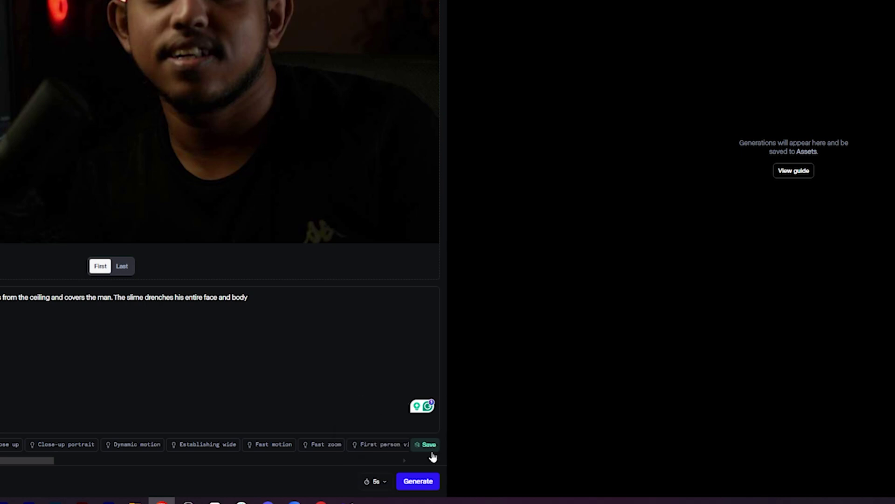
{"action": "left_click", "coordinate": [426, 481]}
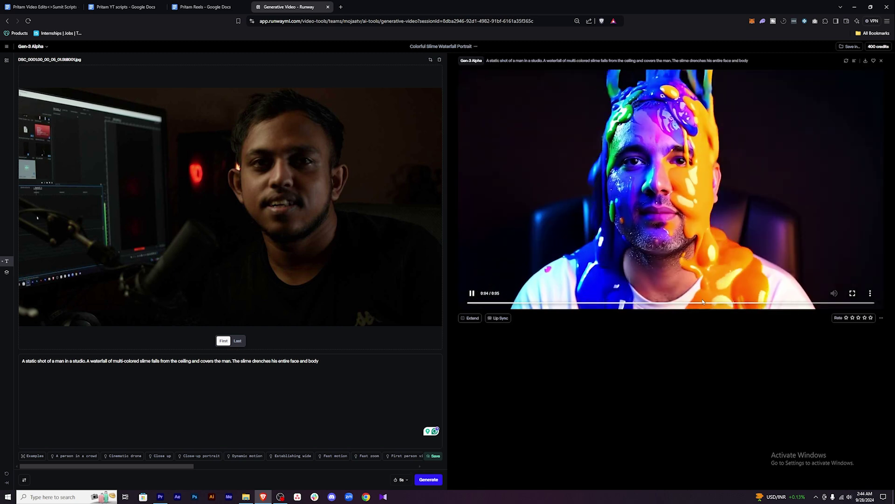
{"action": "left_click", "coordinate": [472, 294]}
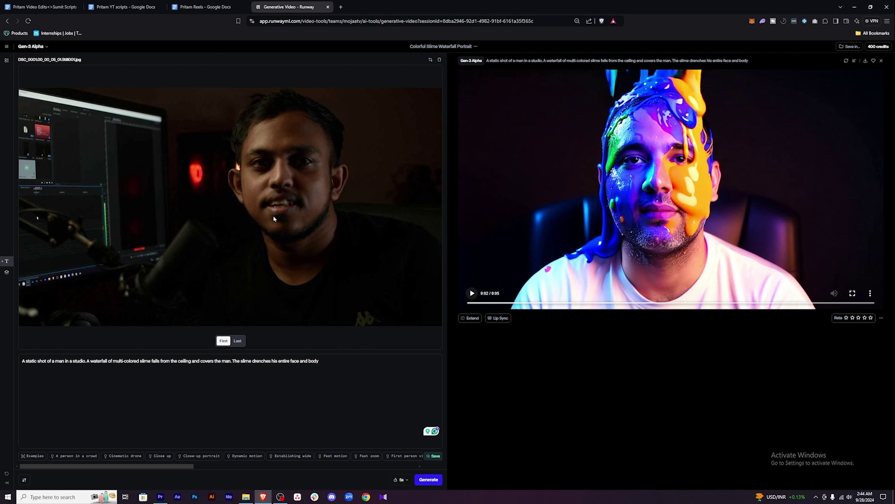
Switch to Premiere Pro and load the Color workspace with the Lumetri Basic Correction settings for the DSC_0001.MOV clip
{"action": "left_click", "coordinate": [167, 498]}
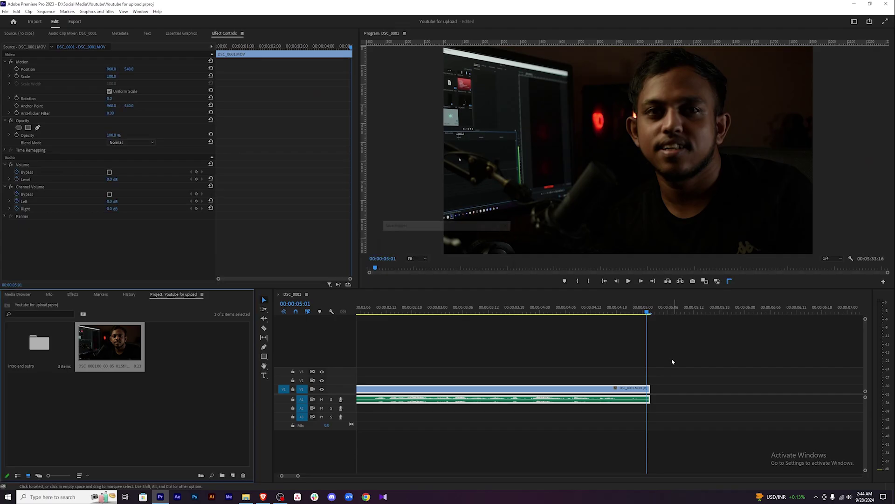
{"action": "left_click", "coordinate": [854, 21]}
{"action": "left_click", "coordinate": [838, 90]}
{"action": "left_click", "coordinate": [792, 65]}
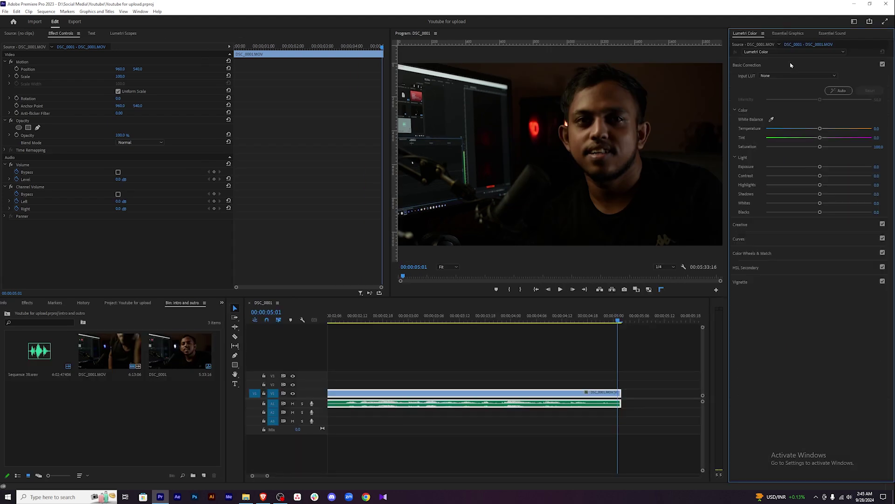
Key the man's skin tone in HSL Secondary, widen its saturation and lightness ranges, and refine it with Denoise 27.7 and Blur 7.7
{"action": "left_click", "coordinate": [827, 266]}
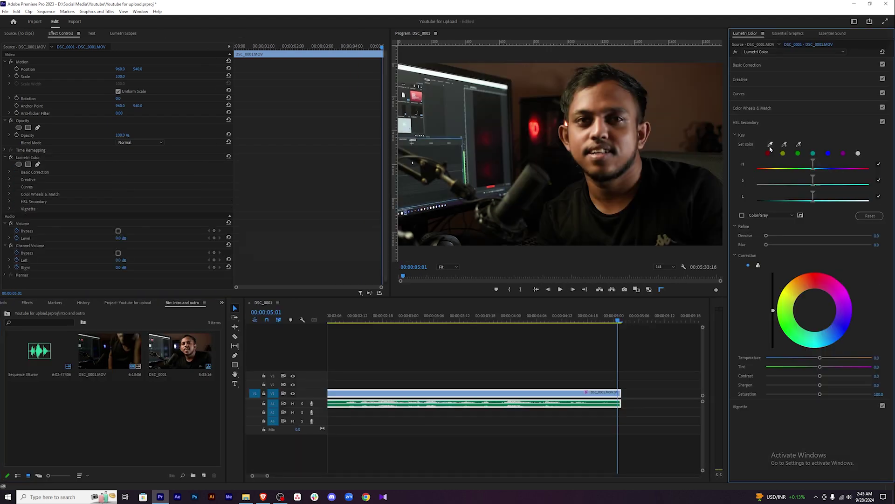
{"action": "left_click", "coordinate": [770, 145]}
{"action": "left_click", "coordinate": [605, 95]}
{"action": "left_click_drag", "start_coordinate": [815, 185], "coordinate": [869, 184]}
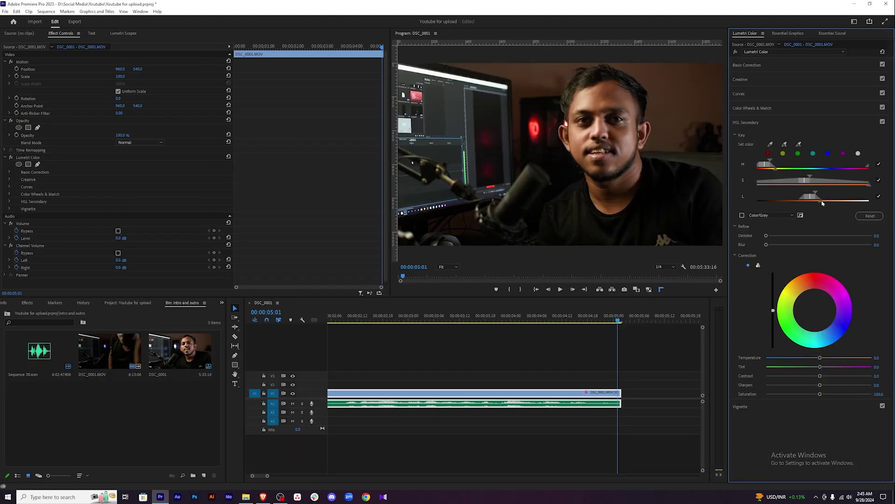
{"action": "left_click_drag", "start_coordinate": [821, 201], "coordinate": [870, 201]}
{"action": "left_click_drag", "start_coordinate": [766, 236], "coordinate": [794, 244]}
{"action": "left_click", "coordinate": [757, 265]}
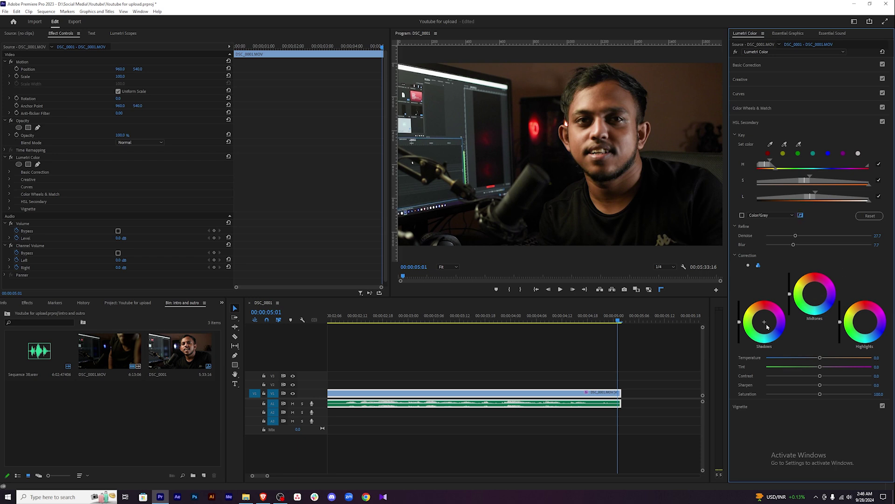
Open the Lumetri Curves settings and export the graded frame at 00:00:05:01 as a JPEG, importing it into the project
{"action": "left_click", "coordinate": [739, 93]}
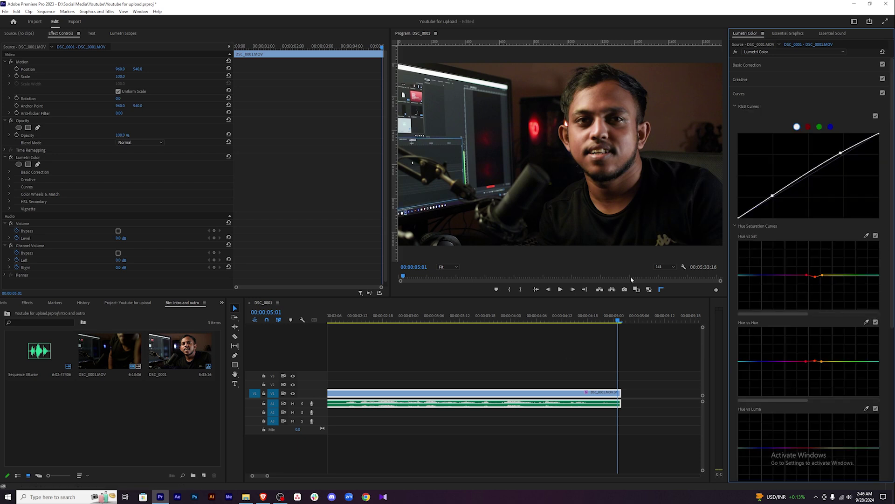
{"action": "left_click", "coordinate": [626, 289]}
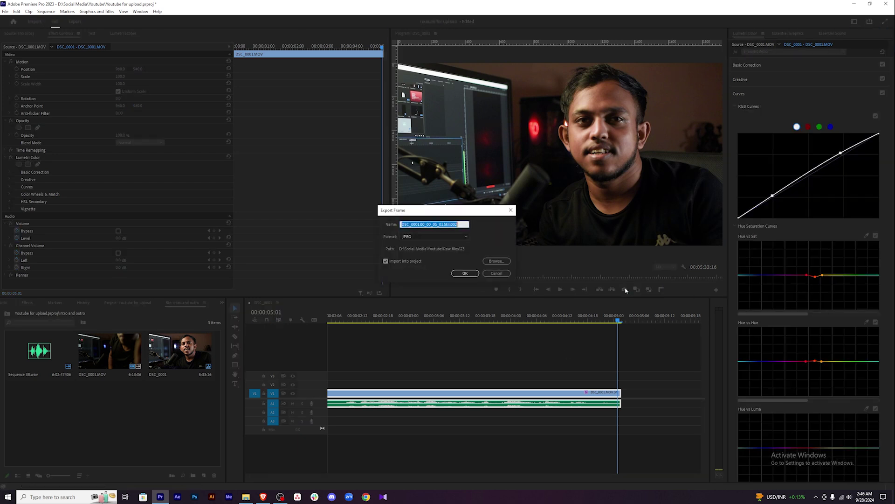
{"action": "left_click", "coordinate": [465, 276]}
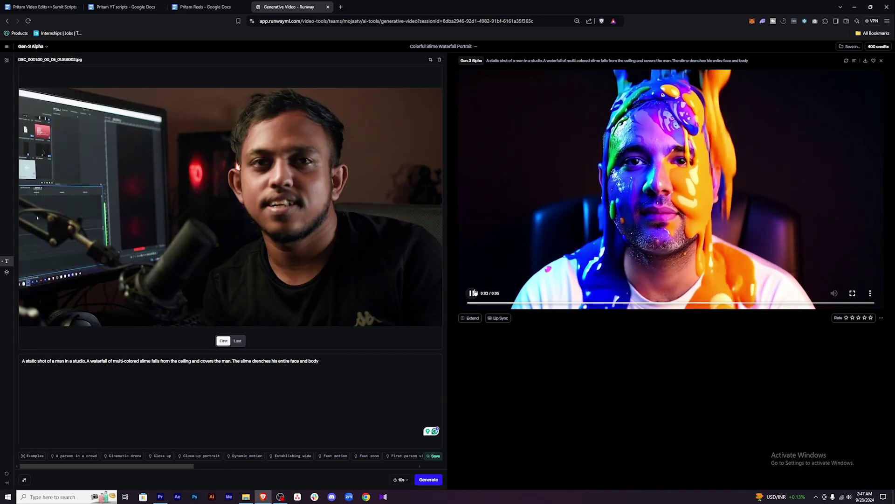
Switch to Runway and generate a 5-second Gen-3 Alpha video from the brightened still DSC_0001.00_00_05_01.Still002.jpg with the same slime prompt
{"action": "left_click", "coordinate": [400, 479]}
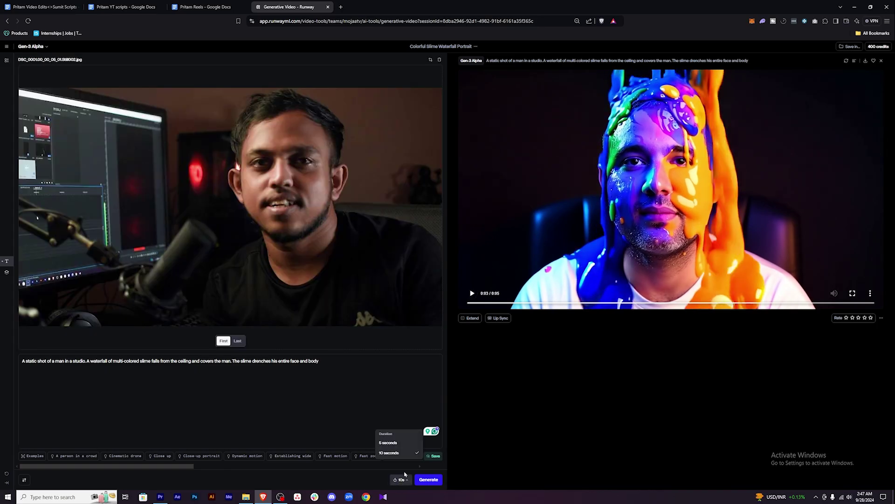
{"action": "left_click", "coordinate": [404, 443]}
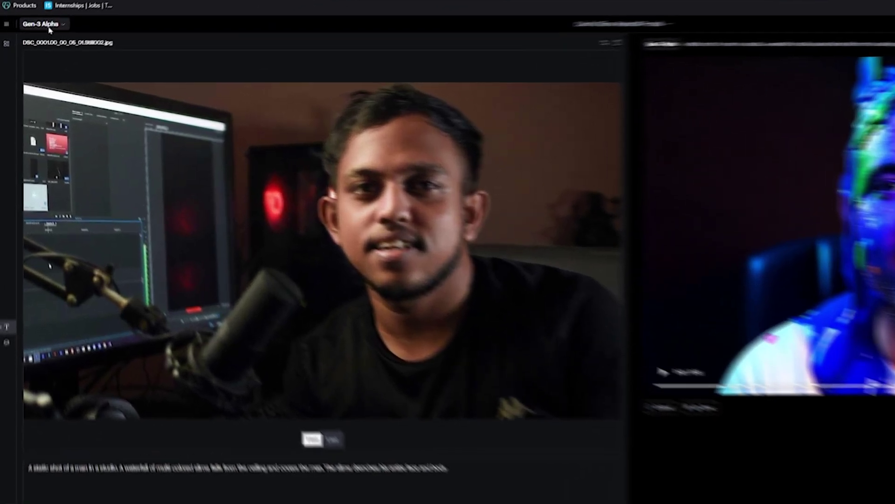
{"action": "left_click", "coordinate": [31, 46]}
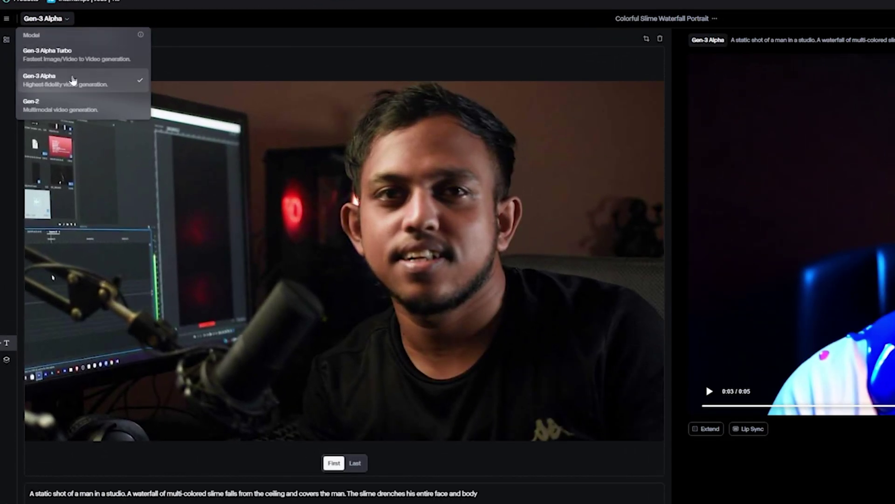
{"action": "left_click", "coordinate": [73, 77]}
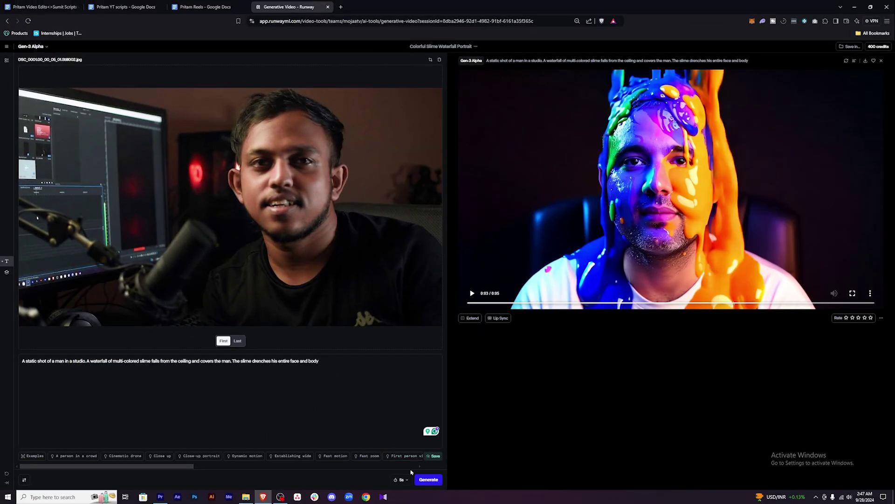
{"action": "left_click", "coordinate": [430, 479]}
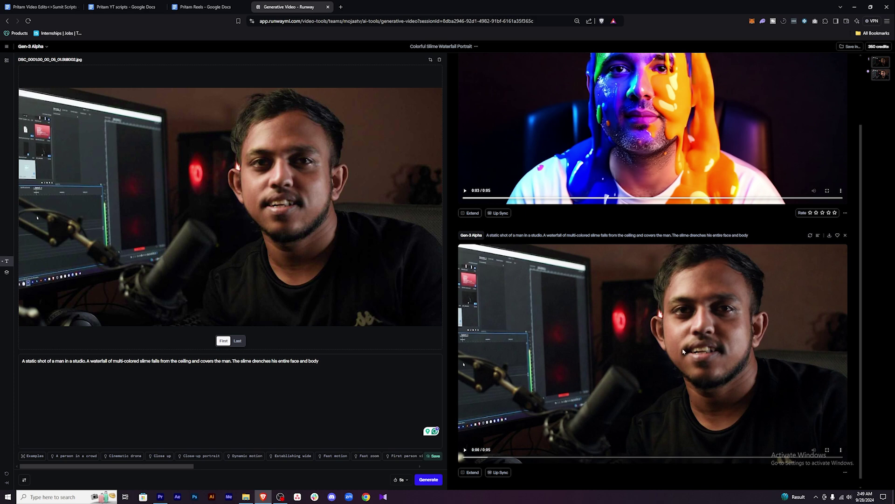
Play the newly generated slime video and save it to disk as generated video.mp4
{"action": "left_click", "coordinate": [466, 449]}
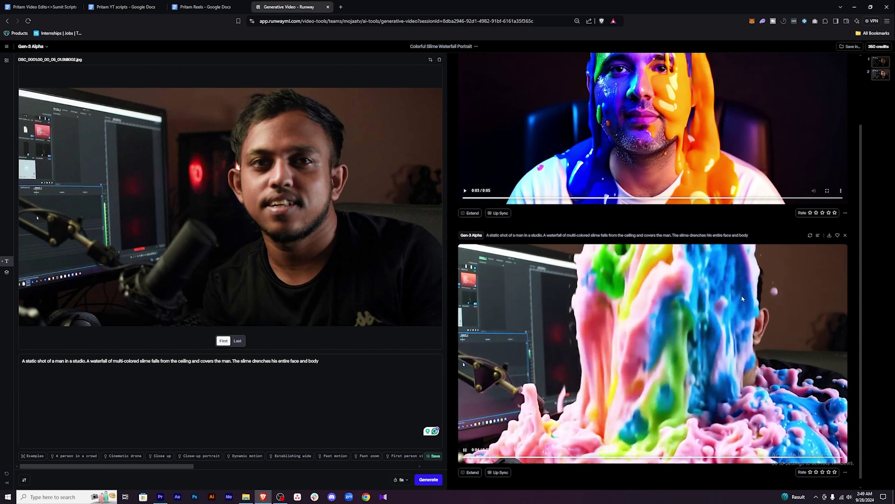
{"action": "scroll", "coordinate": [726, 334], "scroll_direction": "down", "scroll_amount": 1}
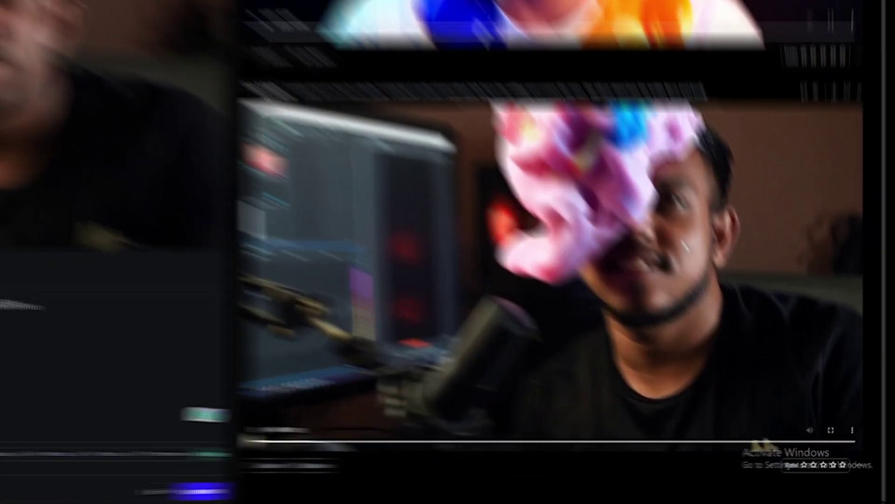
{"action": "right_click", "coordinate": [683, 241]}
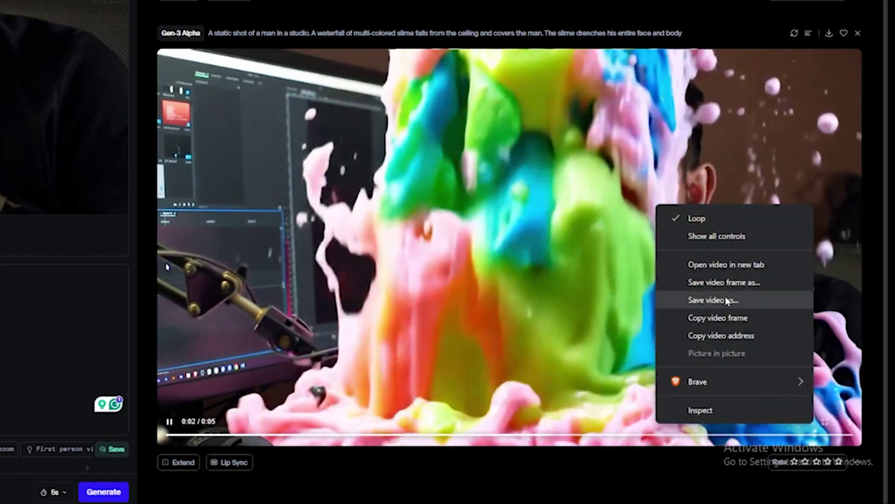
{"action": "left_click", "coordinate": [726, 299]}
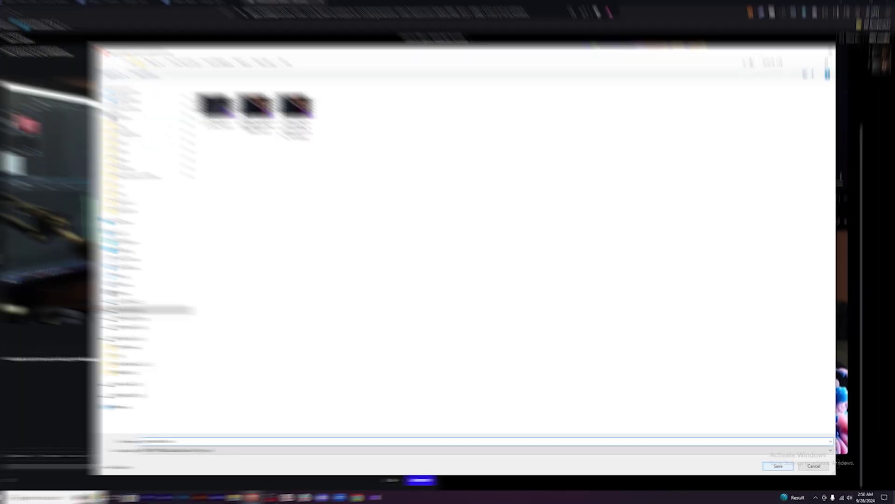
{"action": "key", "text": "Return"}
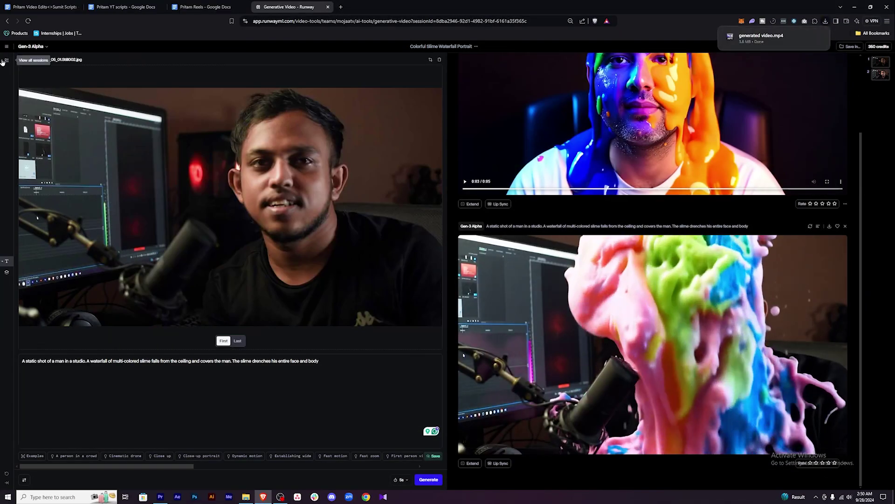
Open the Generative Video folder in Assets to view the saved generations
{"action": "left_click", "coordinate": [7, 47]}
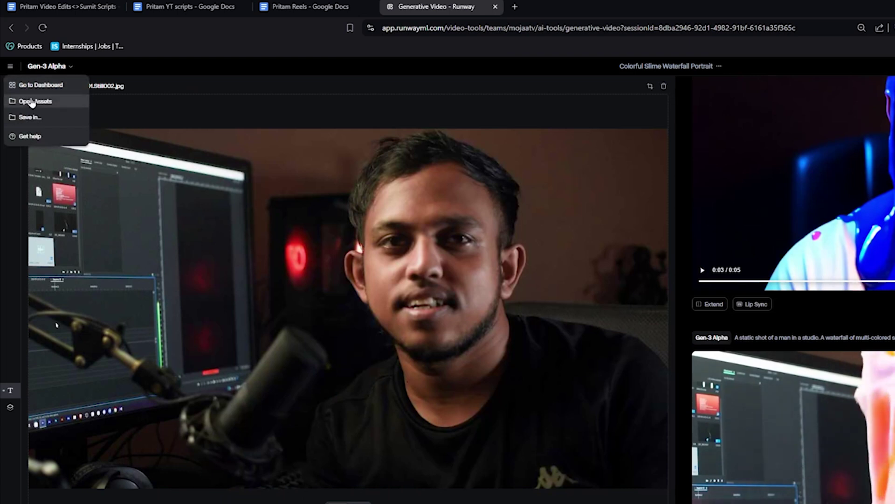
{"action": "left_click", "coordinate": [34, 102]}
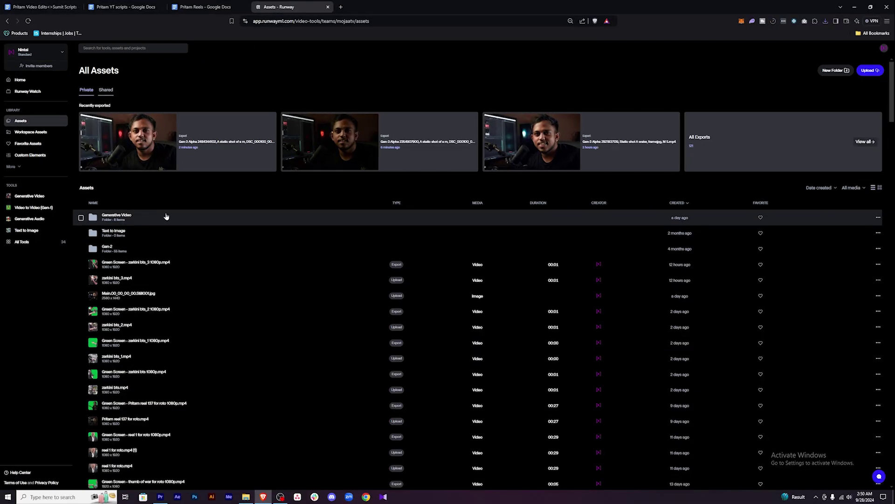
{"action": "double_click", "coordinate": [166, 216]}
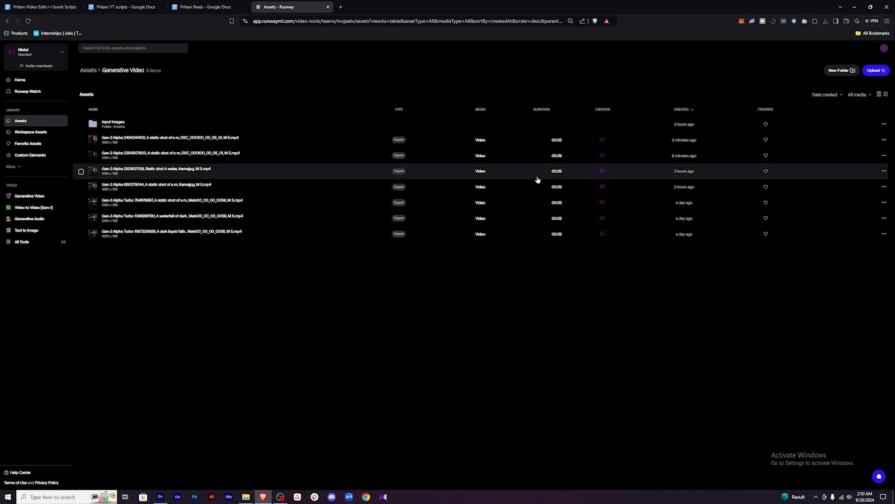
Switch to Premiere Pro, save the project, and import generated video.mp4 from the file browser into the Intro and outro bin
{"action": "left_click", "coordinate": [884, 140]}
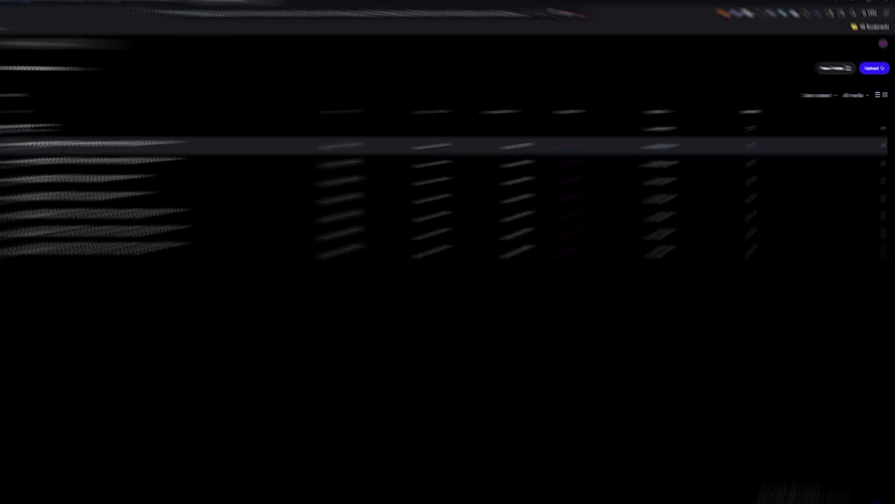
{"action": "key", "text": "ctrl+s"}
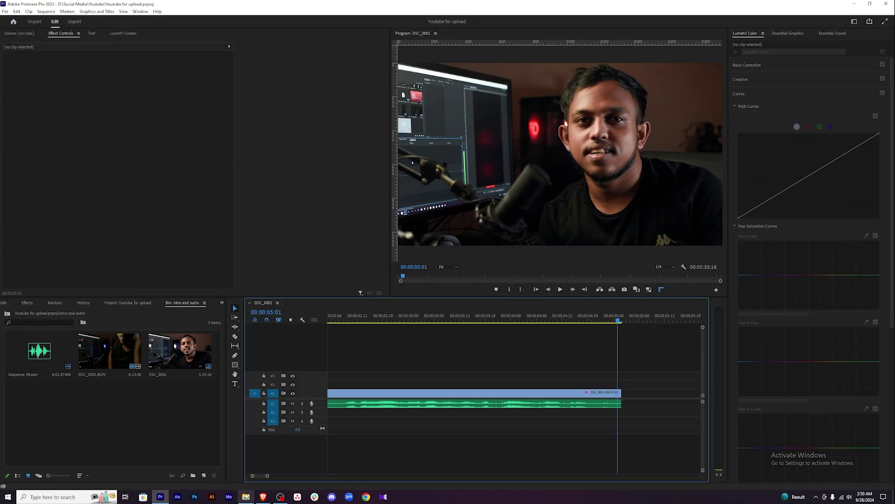
{"action": "left_click", "coordinate": [246, 496]}
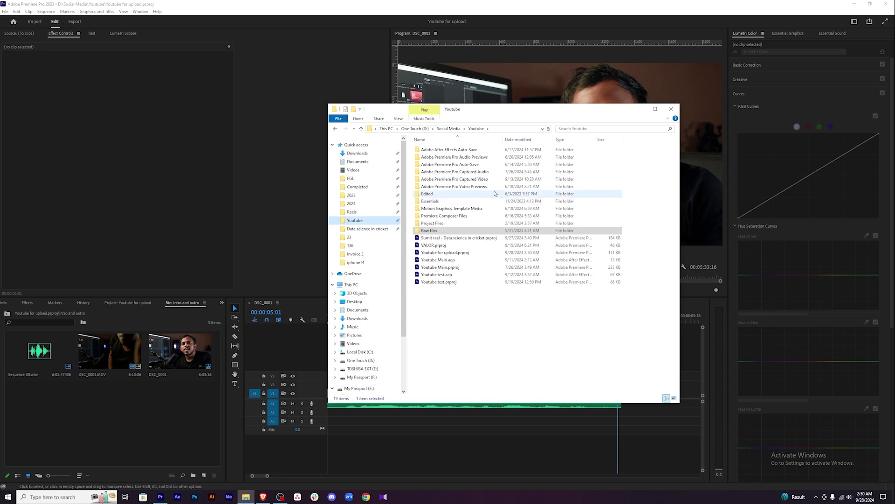
{"action": "left_click_drag", "start_coordinate": [533, 111], "coordinate": [606, 93]}
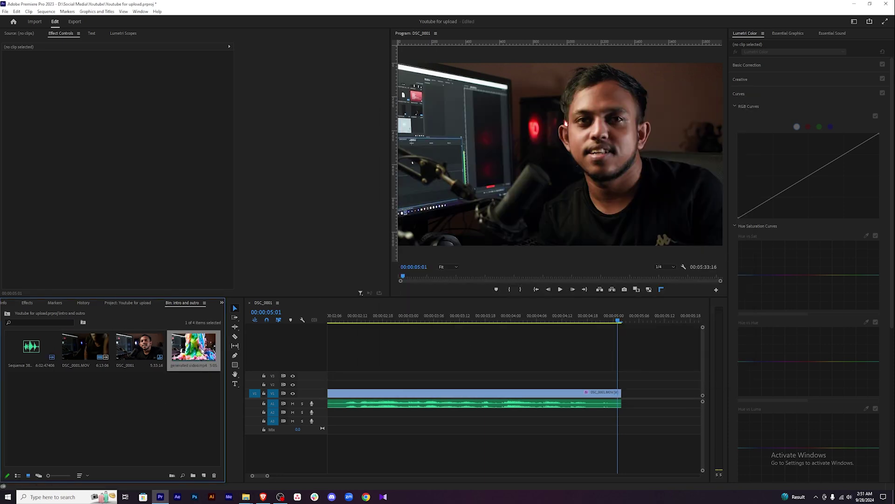
Preview generated video.mp4 in the Source monitor and place it on track V1 directly after the first DSC_0001.MOV clip
{"action": "double_click", "coordinate": [201, 348]}
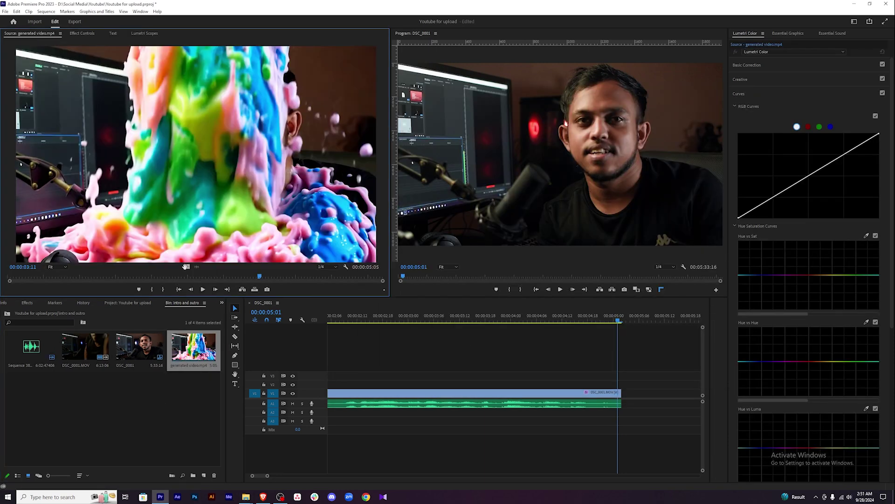
{"action": "left_click_drag", "start_coordinate": [207, 275], "coordinate": [517, 344]}
{"action": "left_click_drag", "start_coordinate": [589, 363], "coordinate": [523, 391]}
{"action": "key", "text": "backslash"}
{"action": "key", "text": "backslash"}
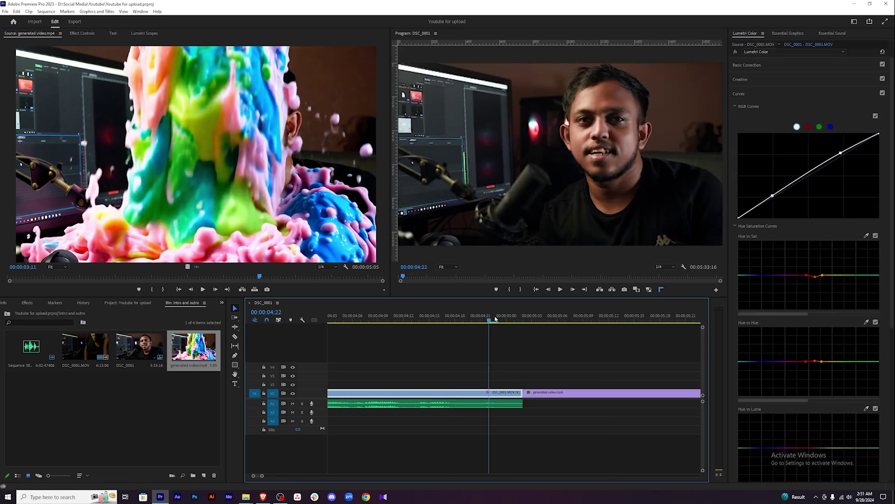
Scrub across the cut between DSC_0001.MOV and the generated clip to compare their framing
{"action": "left_click_drag", "start_coordinate": [489, 319], "coordinate": [601, 318]}
{"action": "key", "text": "minus"}
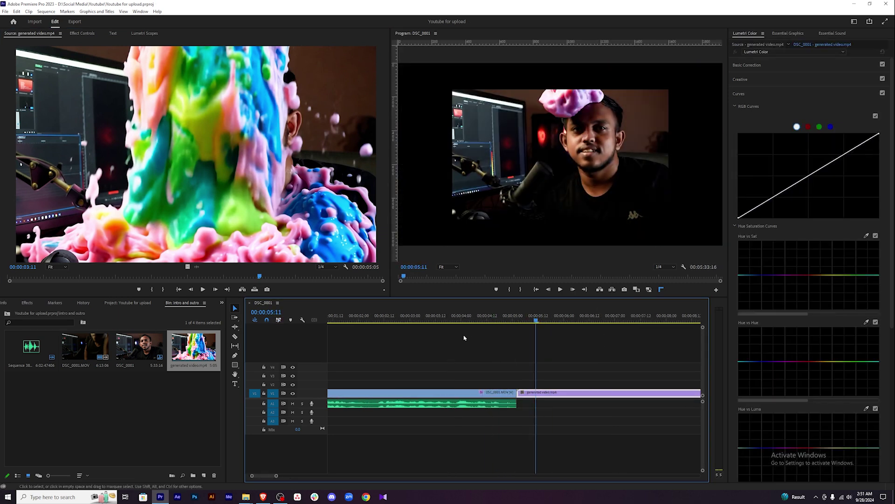
{"action": "left_click_drag", "start_coordinate": [505, 322], "coordinate": [391, 321]}
{"action": "key", "text": "minus"}
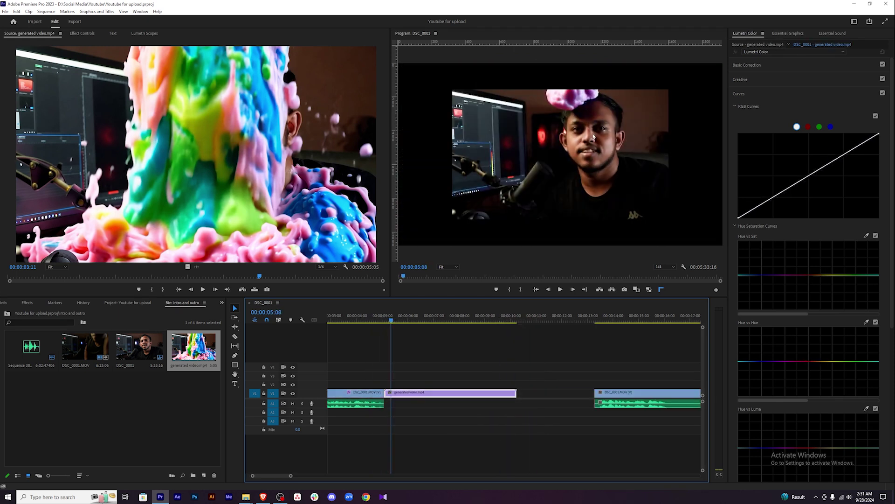
Check the file properties of generated video.mp4 and set the Scale of its timeline clip to 150
{"action": "left_click", "coordinate": [450, 392]}
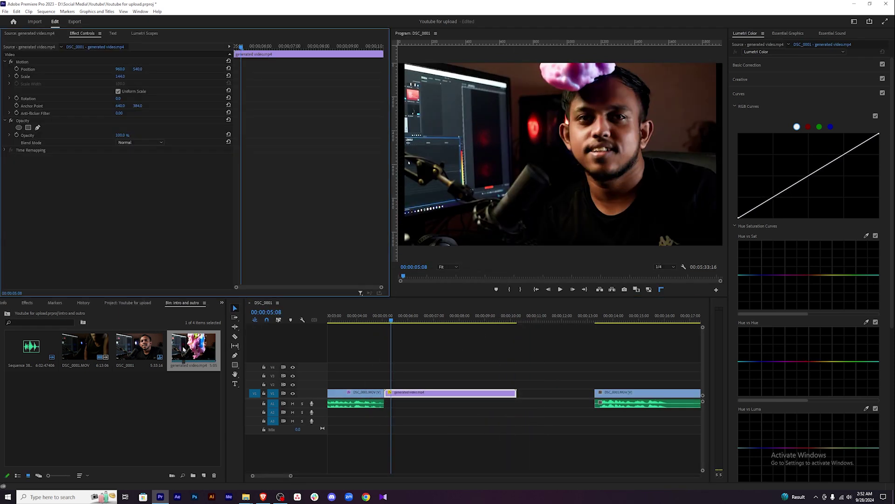
{"action": "right_click", "coordinate": [179, 349]}
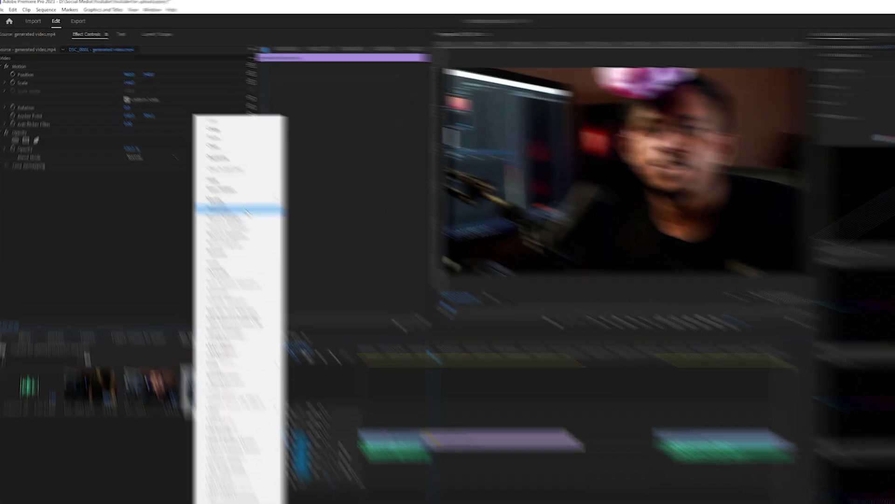
{"action": "left_click", "coordinate": [225, 189]}
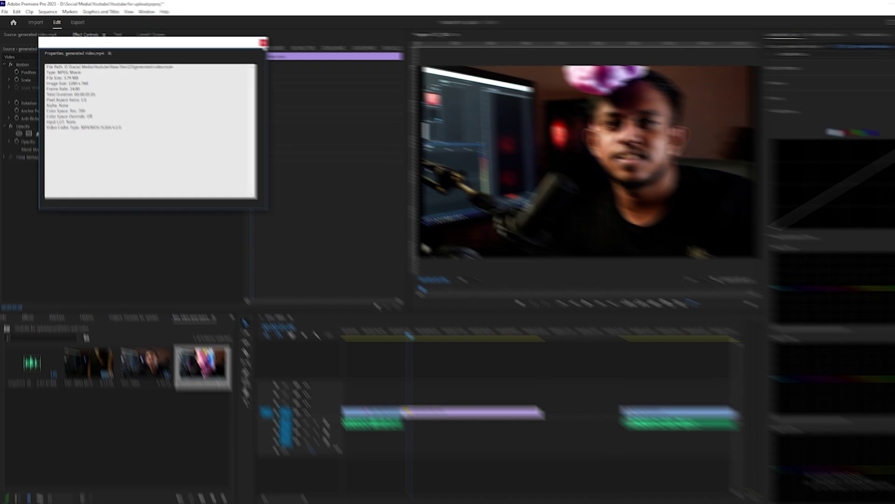
{"action": "key", "text": "Escape"}
{"action": "left_click_drag", "start_coordinate": [120, 76], "coordinate": [125, 76]}
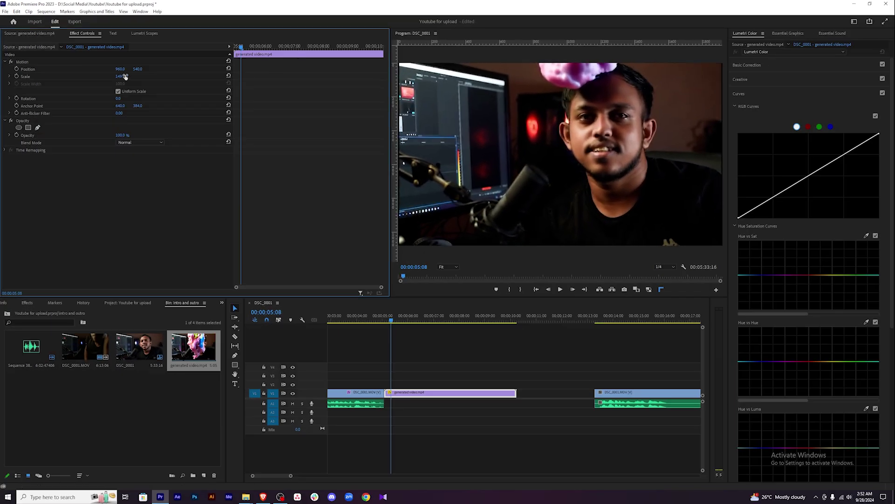
{"action": "type", "text": "150"}
{"action": "key", "text": "Return"}
Return to the last frame before the cut, set the DSC_0001.MOV clip's Scale to 107, and save the project
{"action": "key", "text": "Left"}
{"action": "key", "text": "Left"}
{"action": "key", "text": "Left"}
{"action": "key", "text": "Left"}
{"action": "key", "text": "Left"}
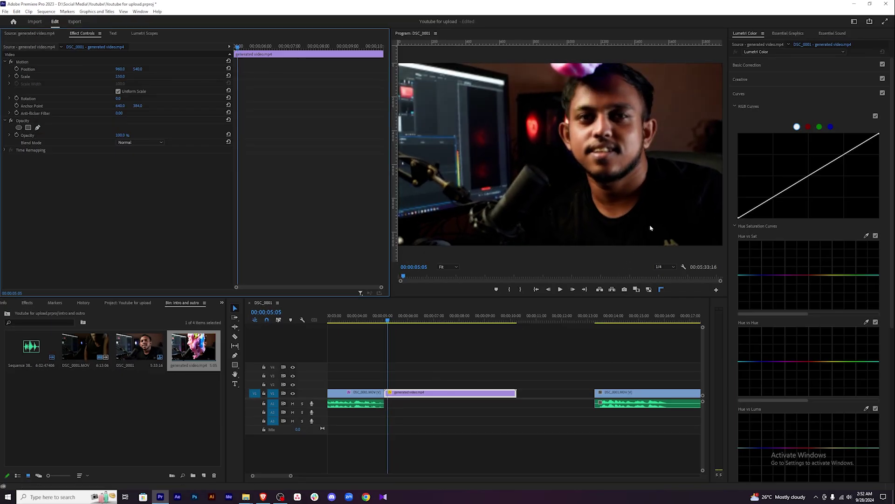
{"action": "key", "text": "Left"}
{"action": "key", "text": "Left"}
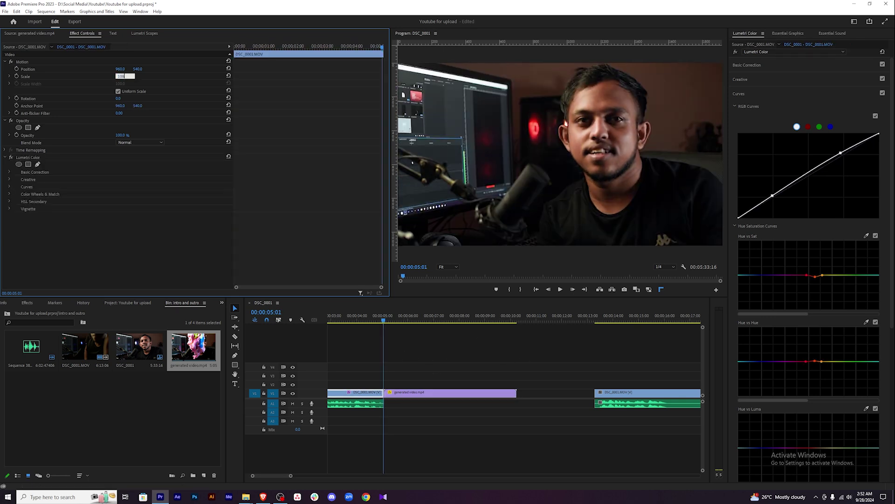
{"action": "left_click_drag", "start_coordinate": [121, 76], "coordinate": [125, 76]}
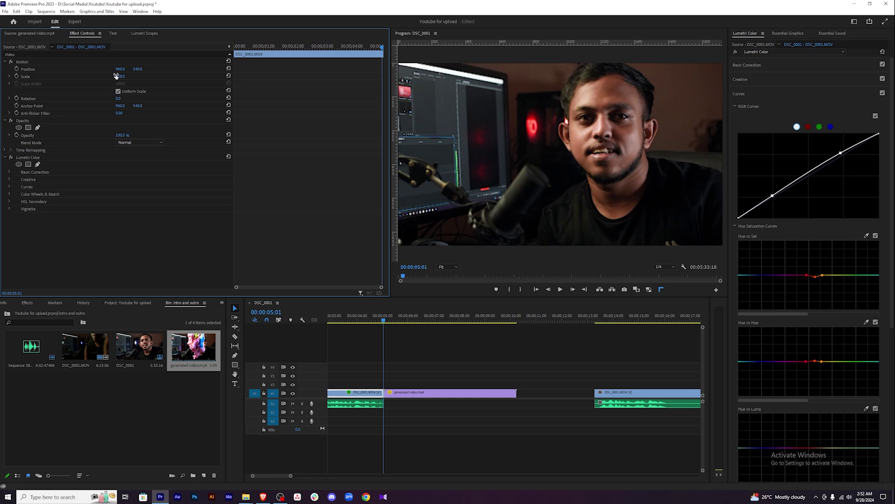
{"action": "type", "text": "7"}
{"action": "key", "text": "Return"}
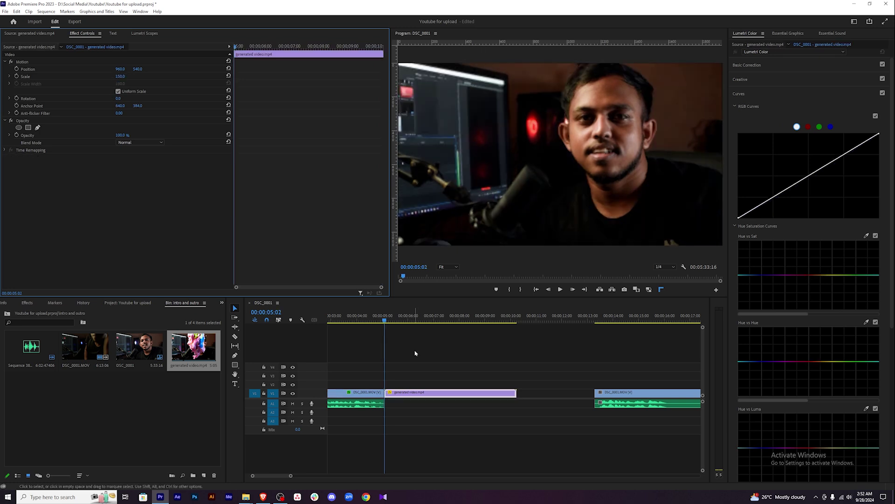
{"action": "left_click", "coordinate": [426, 374]}
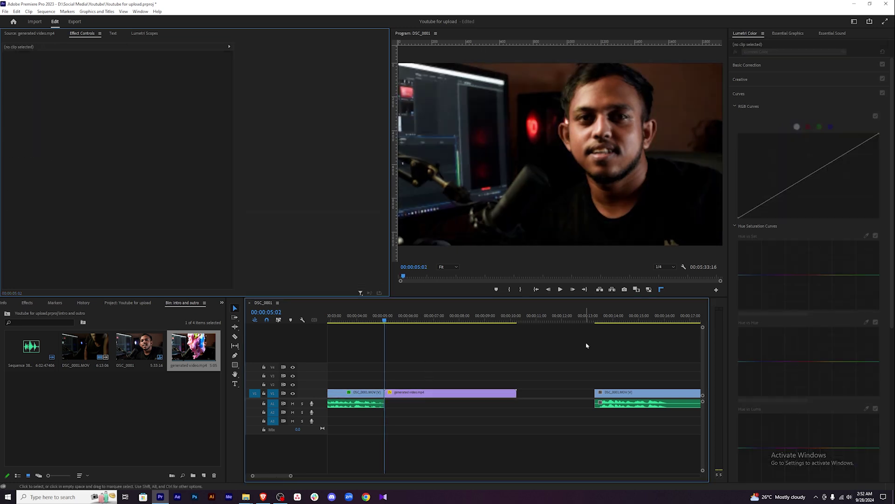
{"action": "key", "text": "ctrl+s"}
Compare the frames on both sides of the cut by stepping between 00:00:05:03 and 00:00:05:01
{"action": "key", "text": "minus"}
{"action": "key", "text": "minus"}
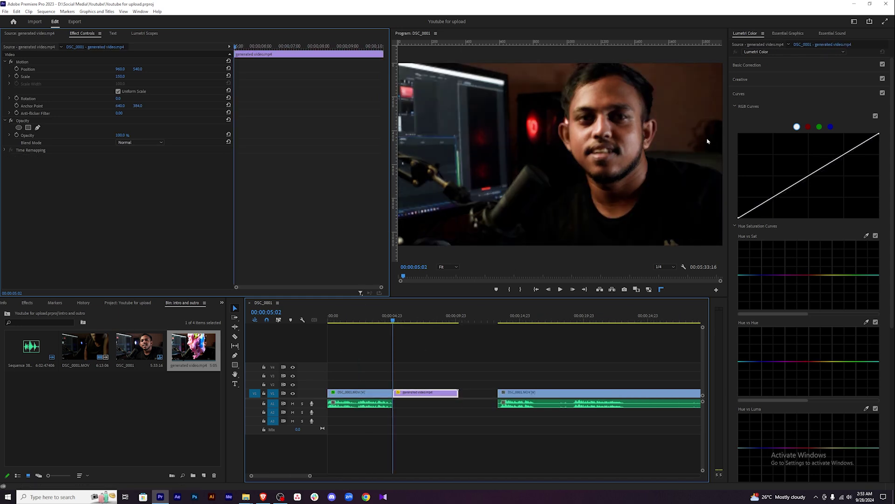
{"action": "key", "text": "Right"}
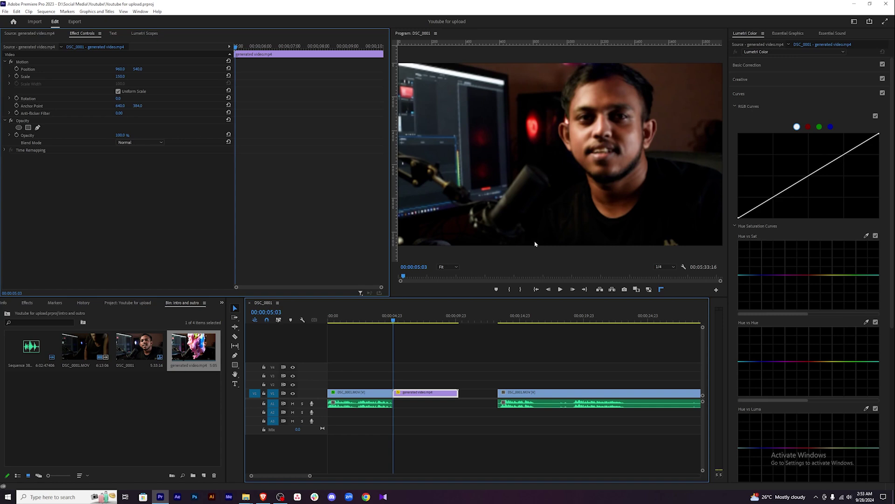
{"action": "key", "text": "Left"}
{"action": "key", "text": "Left"}
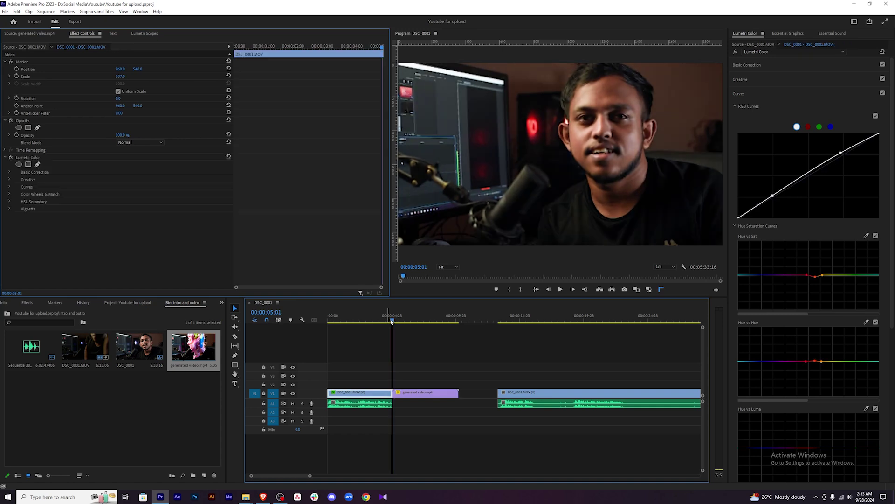
Turn on Comparison View in the Program monitor and move the playhead to 00:00:05:10 in the generated clip
{"action": "left_click_drag", "start_coordinate": [392, 321], "coordinate": [384, 322]}
{"action": "key", "text": "="}
{"action": "left_click", "coordinate": [636, 289]}
{"action": "left_click_drag", "start_coordinate": [442, 321], "coordinate": [468, 320]}
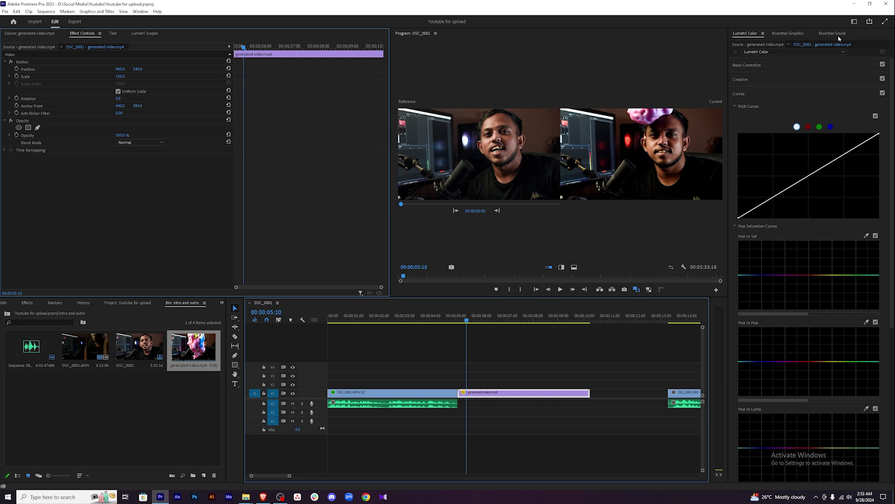
Apply the default Cross Dissolve between DSC_0001.MOV and generated video.mp4, shortened to a few frames centred on the cut
{"action": "right_click", "coordinate": [458, 393]}
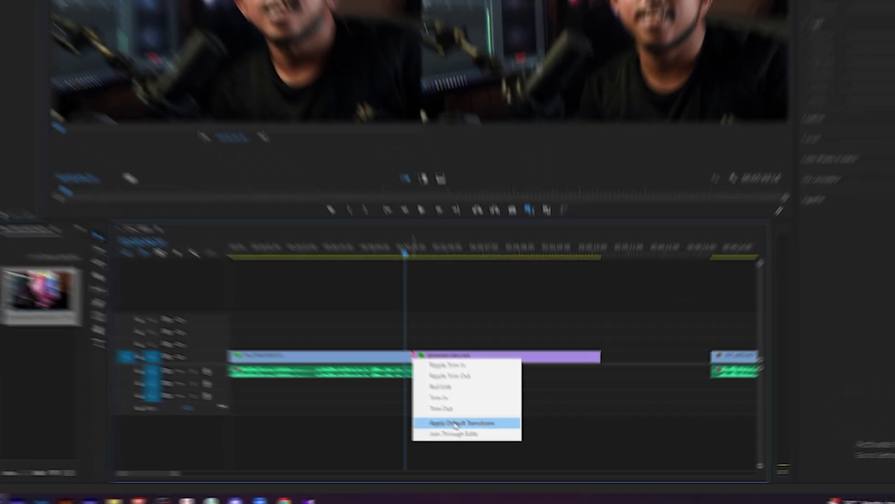
{"action": "left_click", "coordinate": [456, 423]}
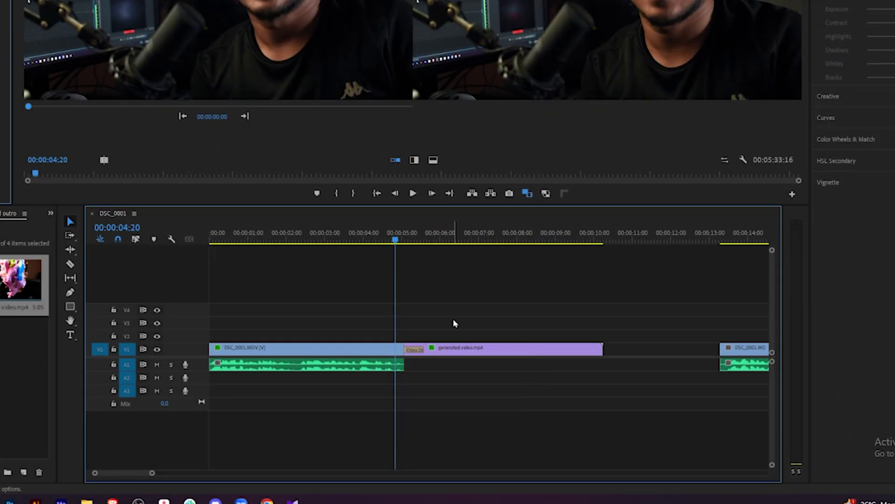
{"action": "key", "text": "equal"}
{"action": "key", "text": "shift+Right"}
{"action": "key", "text": "equal"}
{"action": "key", "text": "equal"}
{"action": "left_click", "coordinate": [529, 353]}
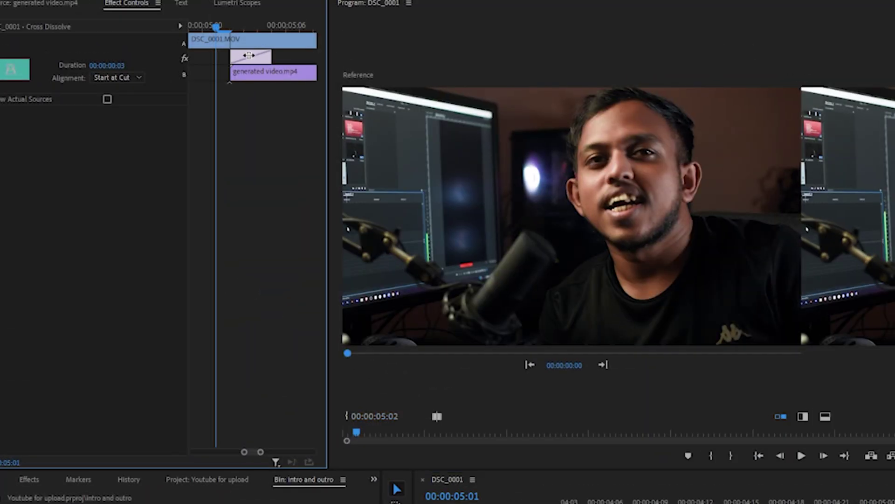
{"action": "left_click_drag", "start_coordinate": [234, 56], "coordinate": [246, 56]}
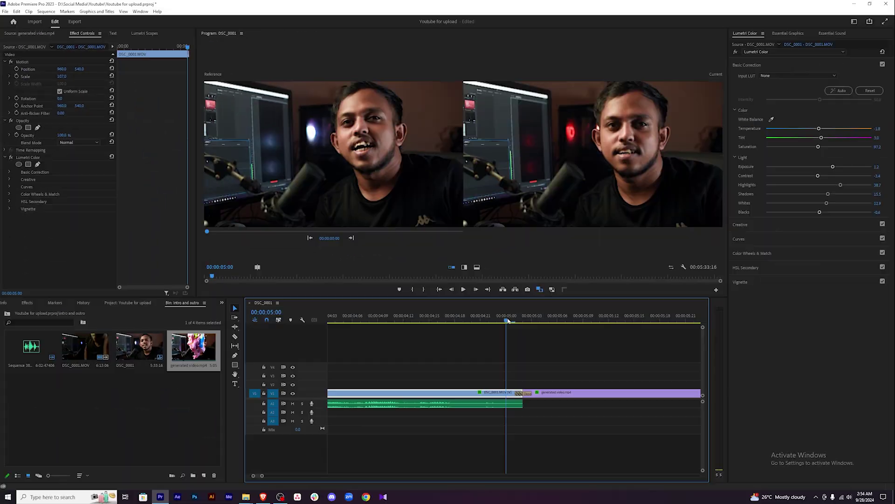
Save the project and review the sequence through the cross dissolve into the slime clip
{"action": "mouse_move", "coordinate": [507, 321]}
{"action": "left_mouse_down"}
{"action": "mouse_move", "coordinate": [540, 321]}
{"action": "mouse_move", "coordinate": [497, 321]}
{"action": "left_mouse_up"}
{"action": "key", "text": "ctrl+s"}
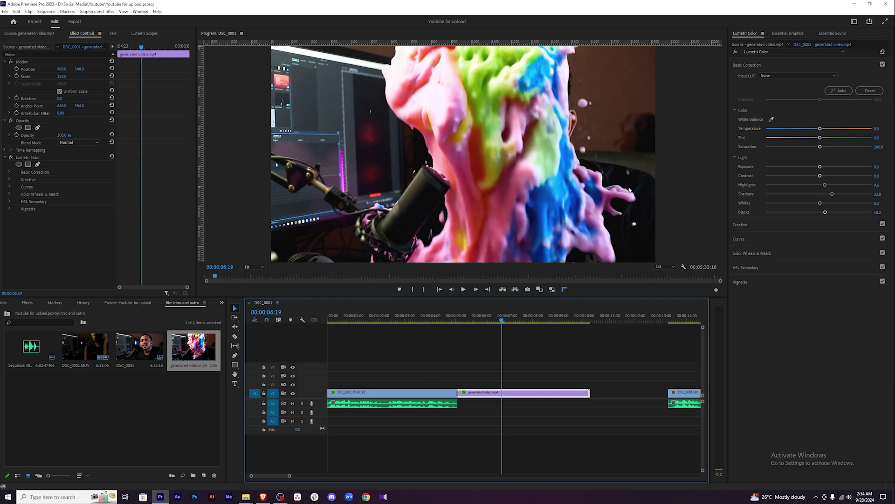
{"action": "left_click", "coordinate": [479, 321]}
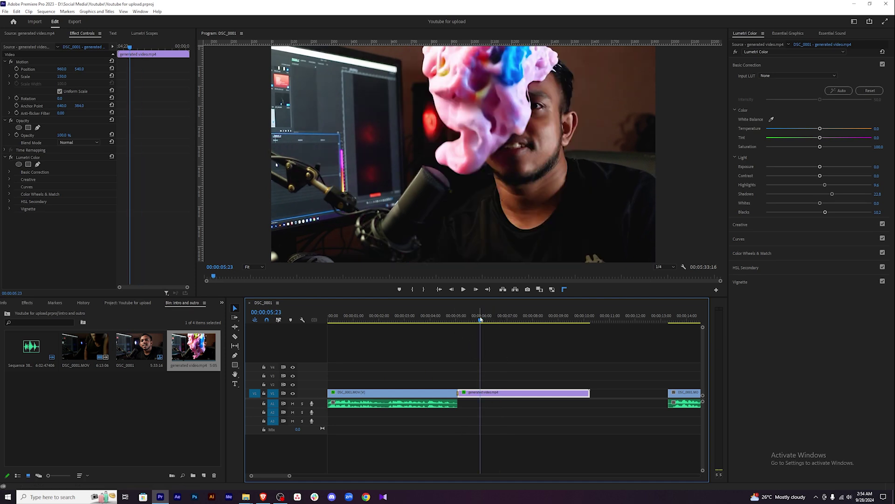
{"action": "left_click", "coordinate": [406, 321]}
{"action": "left_click_drag", "start_coordinate": [408, 327], "coordinate": [505, 326]}
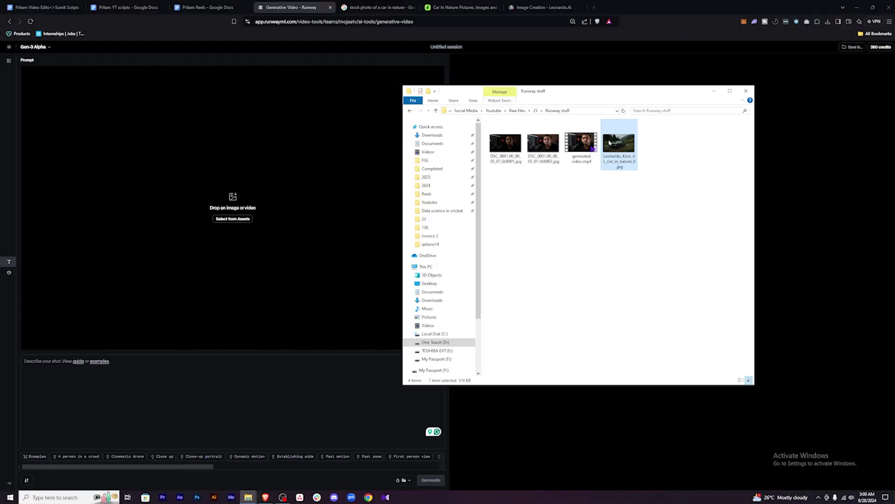
Preview Leonardo_Kino_XL_car_in_nature_0.jpg from the Runway stuff folder and add it to Runway's Gen-3 Alpha prompt as the first frame
{"action": "double_click", "coordinate": [615, 145]}
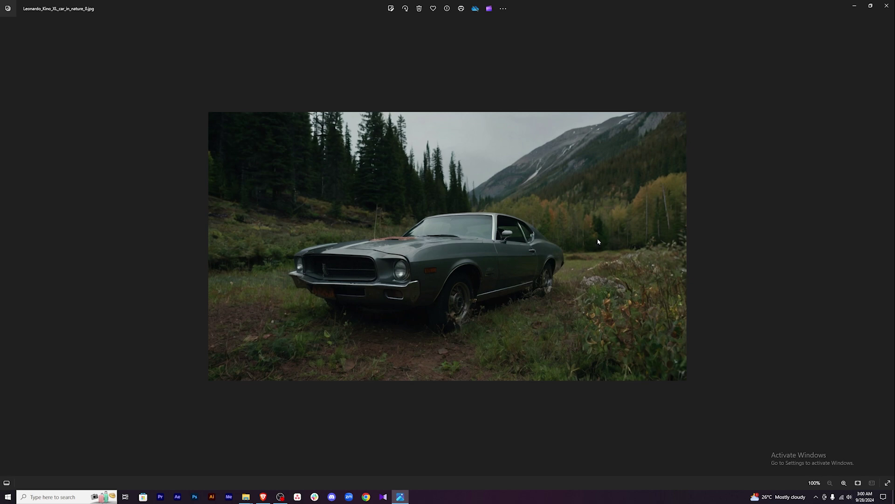
{"action": "left_click", "coordinate": [871, 5]}
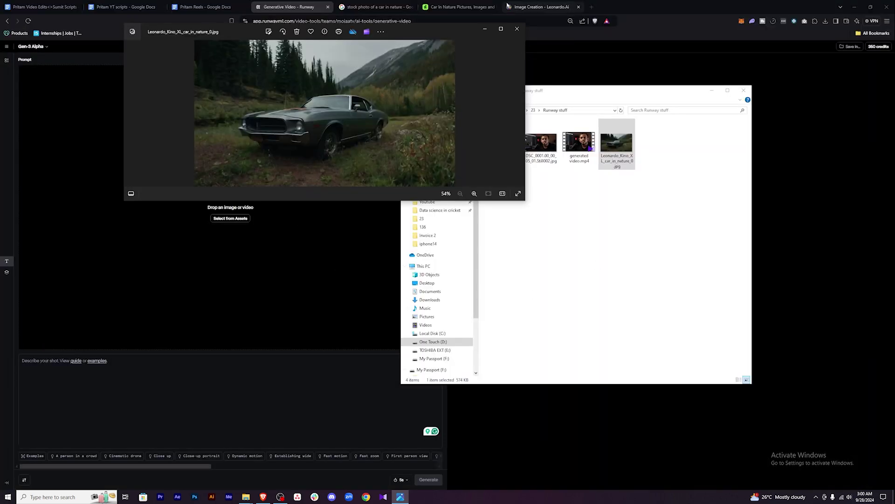
{"action": "left_click_drag", "start_coordinate": [448, 31], "coordinate": [569, 129]}
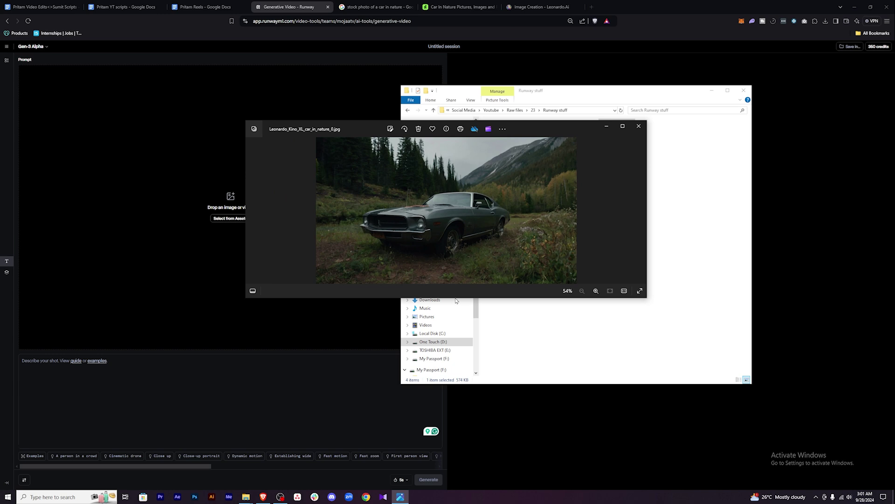
{"action": "left_click", "coordinate": [639, 126]}
{"action": "left_click_drag", "start_coordinate": [624, 143], "coordinate": [216, 240]}
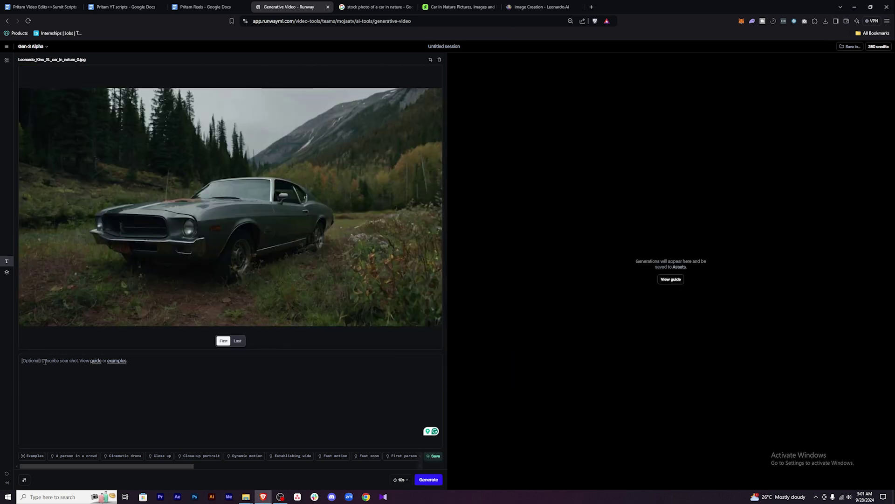
Generate a 5-second video with the prompt "Levitate the car in air", and another with "Static shot." added in front
{"action": "type", "text": "I"}
{"action": "type", "text": "evitate"}
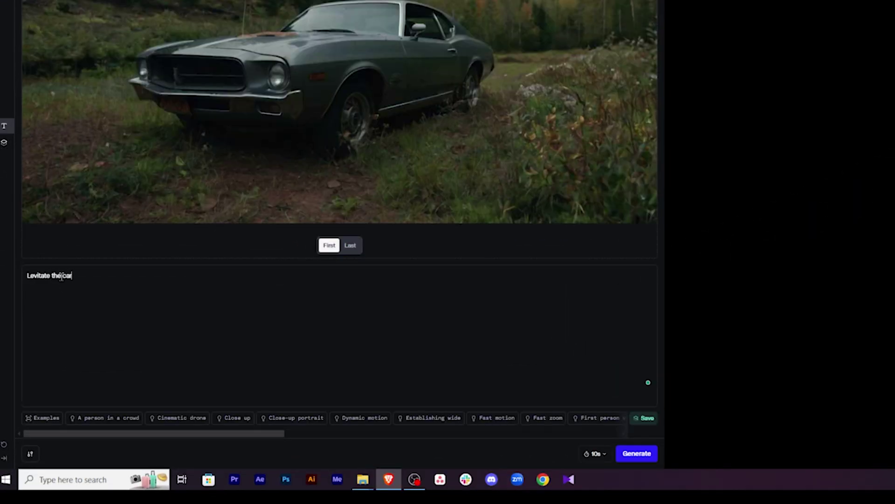
{"action": "type", "text": "the car in air"}
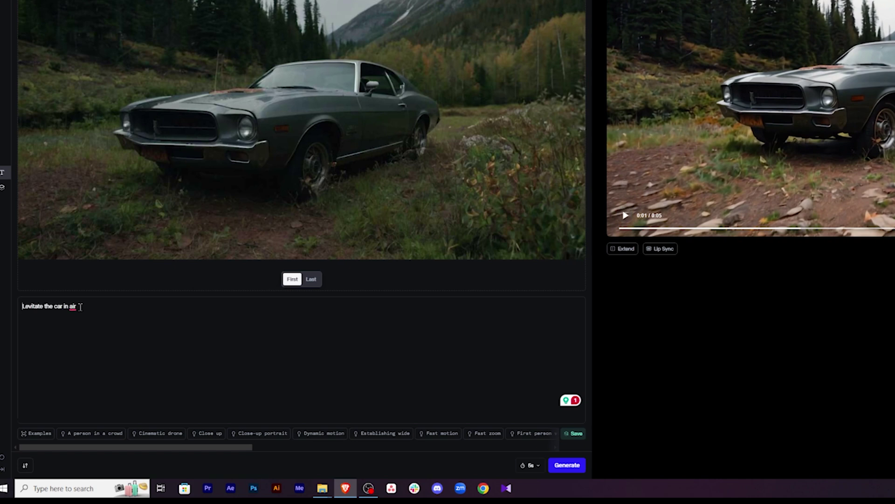
{"action": "type", "text": "Static shot."}
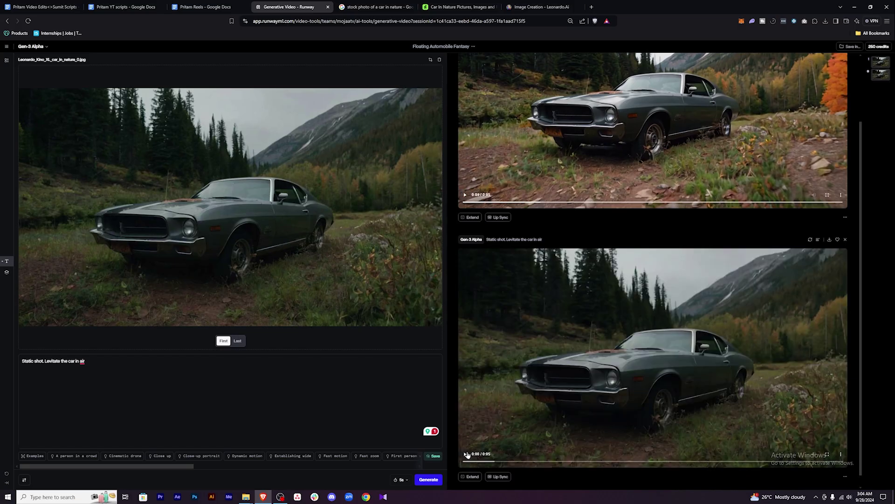
Play the "Static shot. Levitate the car in air" video and rewrite the prompt as "Static shot of a car in nature. The car ascends in the air"
{"action": "left_click", "coordinate": [466, 454]}
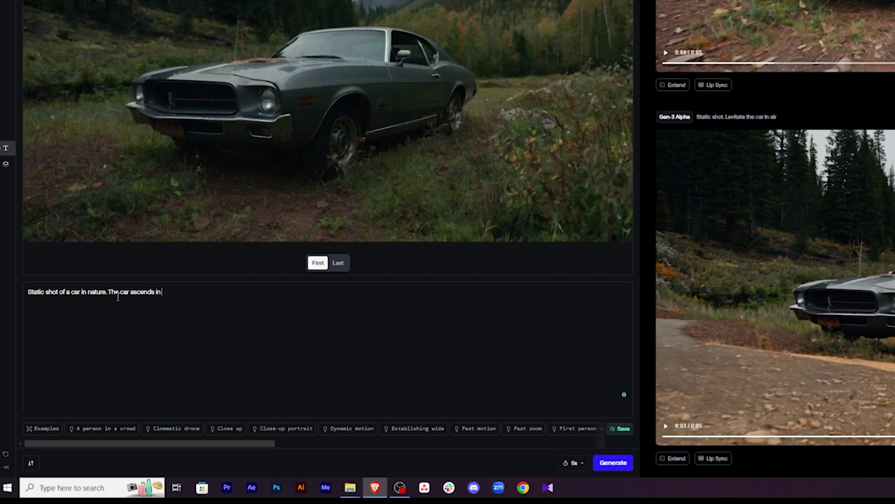
{"action": "type", "text": "e air"}
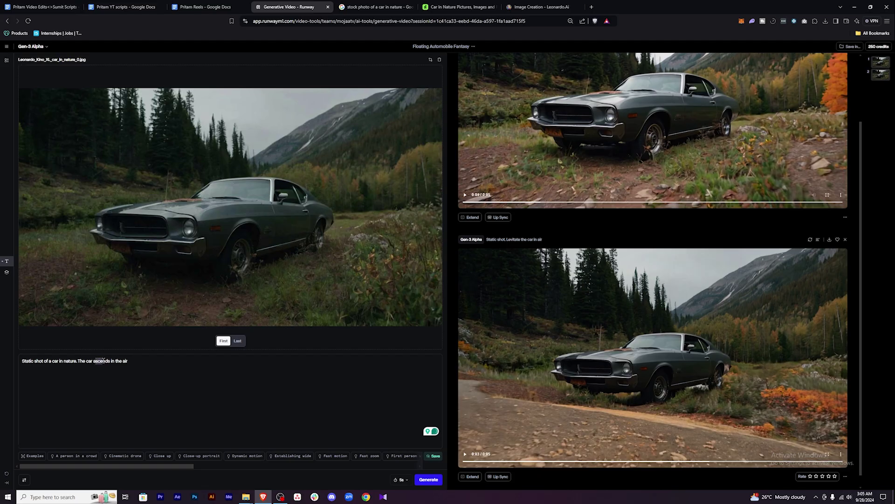
Open Runway's Gen-3 Alpha Prompting Guide in a new browser tab and look through its keyword tables for the movement keyword "Ascends"
{"action": "left_click", "coordinate": [591, 6]}
{"action": "type", "text": "runwayml.com/hc/en-us/articles/30586818553107-Gen-3-Alpha-Prompting-Guide"}
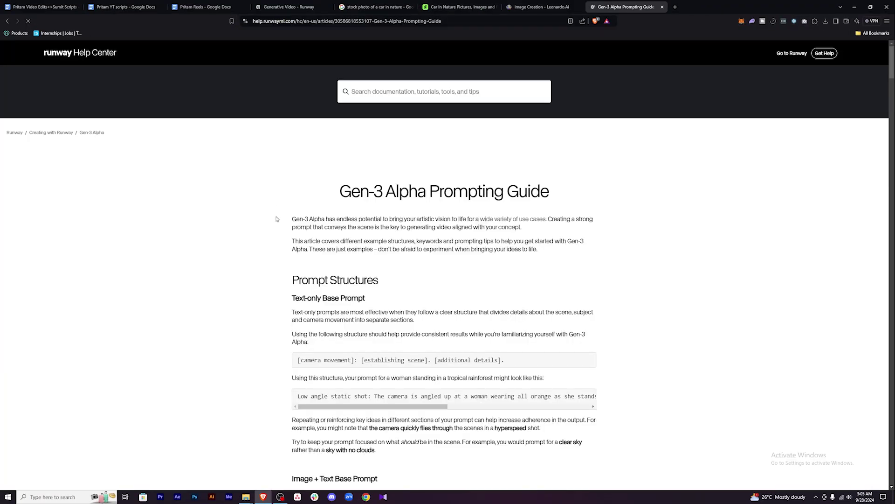
{"action": "scroll", "coordinate": [357, 235], "scroll_direction": "down", "scroll_amount": 10}
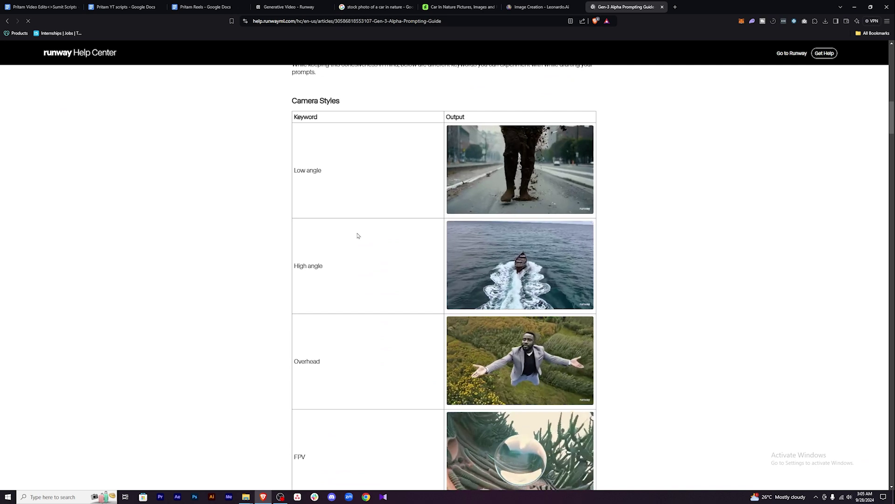
{"action": "scroll", "coordinate": [326, 244], "scroll_direction": "down", "scroll_amount": 3}
{"action": "scroll", "coordinate": [328, 338], "scroll_direction": "down", "scroll_amount": 2}
{"action": "scroll", "coordinate": [328, 337], "scroll_direction": "down", "scroll_amount": 15}
{"action": "scroll", "coordinate": [504, 357], "scroll_direction": "down", "scroll_amount": 18}
{"action": "scroll", "coordinate": [479, 358], "scroll_direction": "down", "scroll_amount": 12}
{"action": "scroll", "coordinate": [479, 358], "scroll_direction": "down", "scroll_amount": 8}
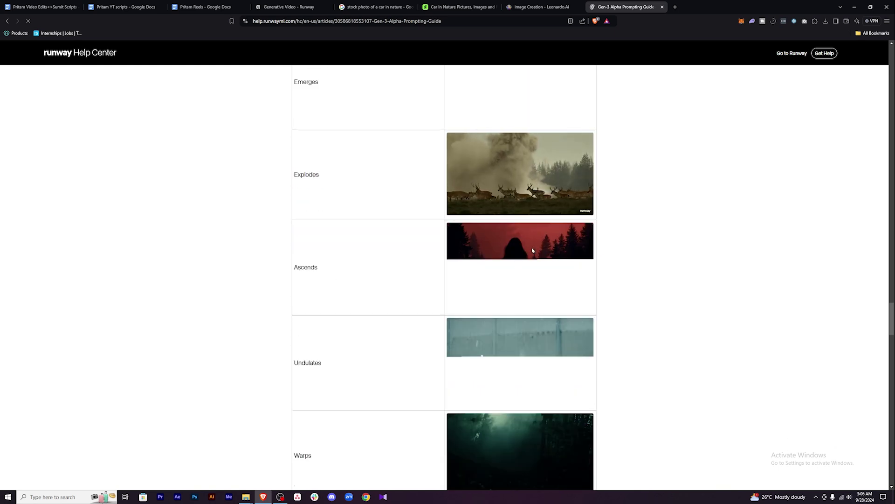
{"action": "scroll", "coordinate": [536, 252], "scroll_direction": "up", "scroll_amount": 3}
{"action": "double_click", "coordinate": [317, 337]}
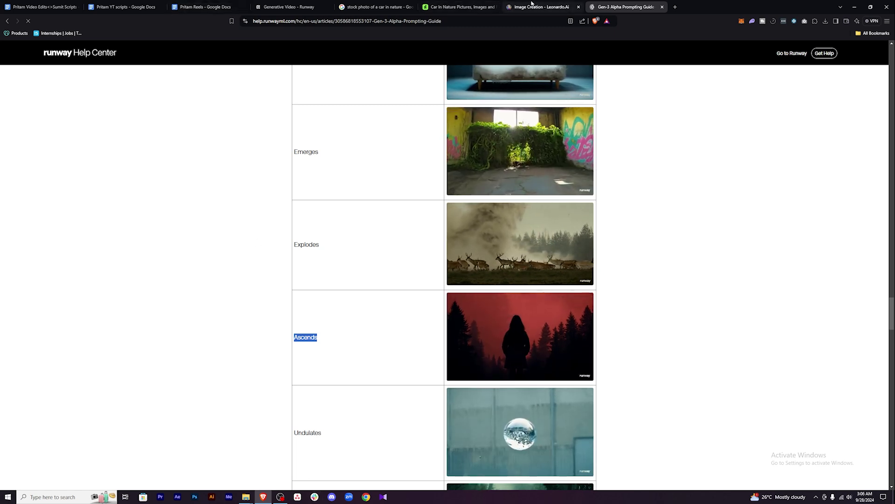
Return to the Runway project, generate the video with the "ascends in the air" prompt, and compare it with the two earlier levitation clips
{"action": "left_click", "coordinate": [532, 6]}
{"action": "key", "text": "ctrl+shift+Tab"}
{"action": "key", "text": "ctrl+shift+Tab"}
{"action": "key", "text": "ctrl+shift+Tab"}
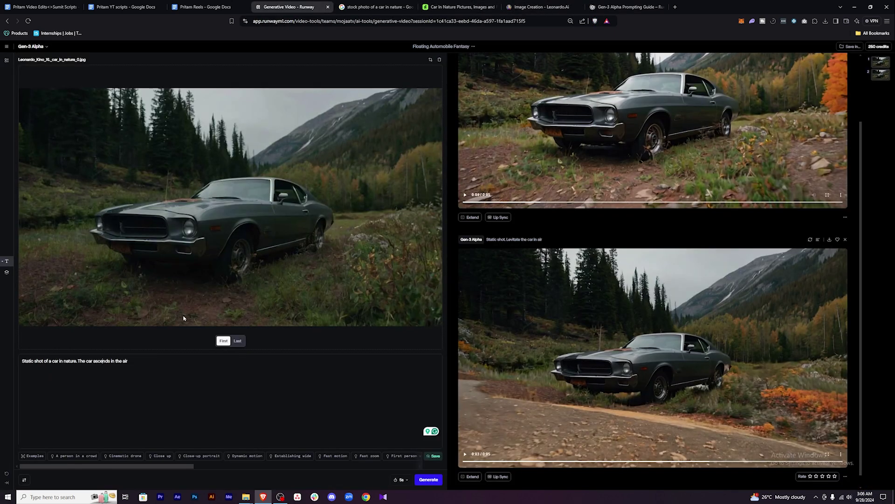
{"action": "scroll", "coordinate": [653, 352], "scroll_direction": "down", "scroll_amount": 1}
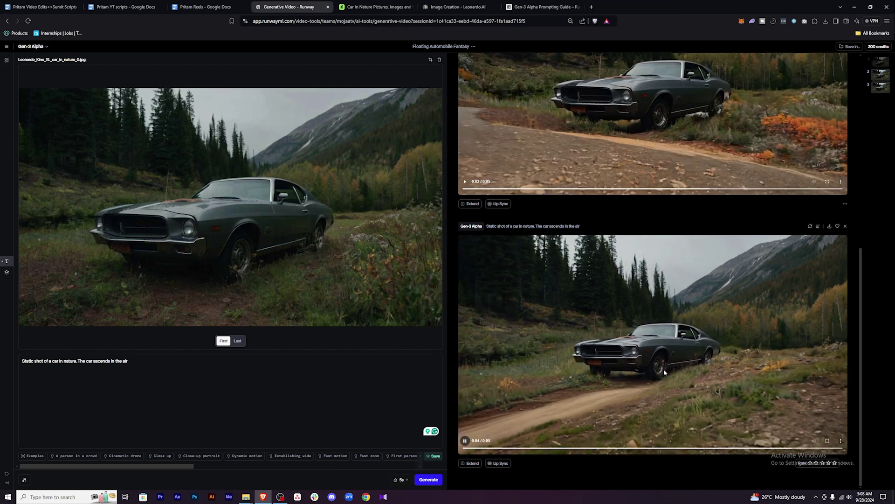
{"action": "scroll", "coordinate": [491, 293], "scroll_direction": "up", "scroll_amount": 6}
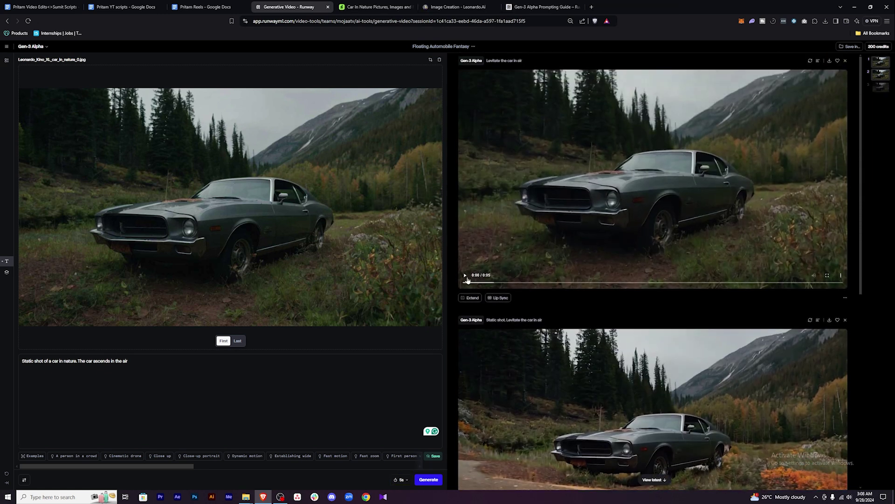
{"action": "left_click", "coordinate": [659, 175]}
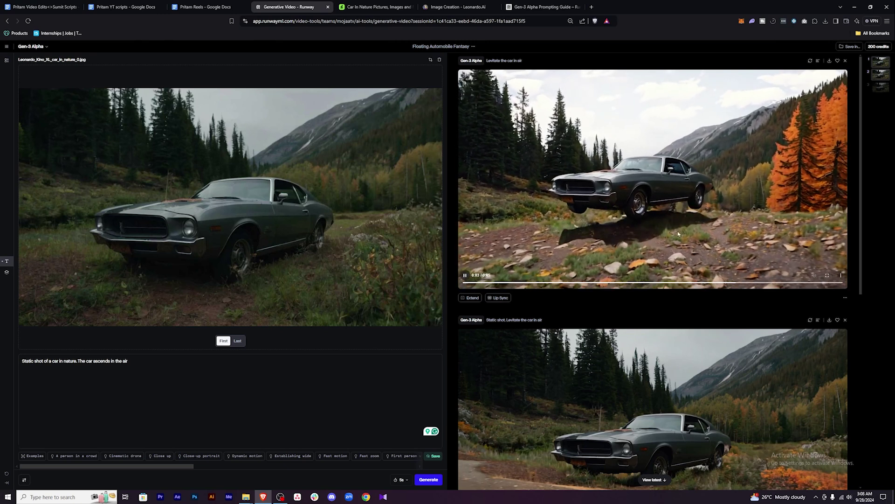
{"action": "scroll", "coordinate": [533, 302], "scroll_direction": "down", "scroll_amount": 4}
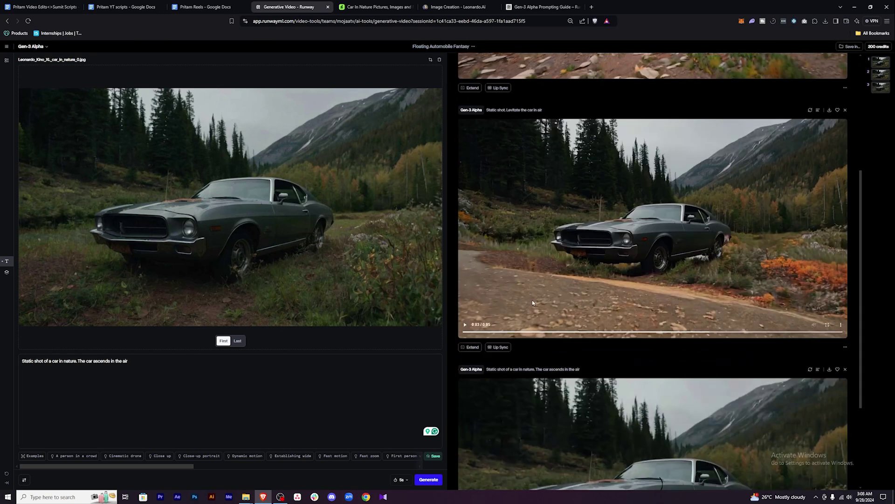
{"action": "left_click", "coordinate": [491, 315]}
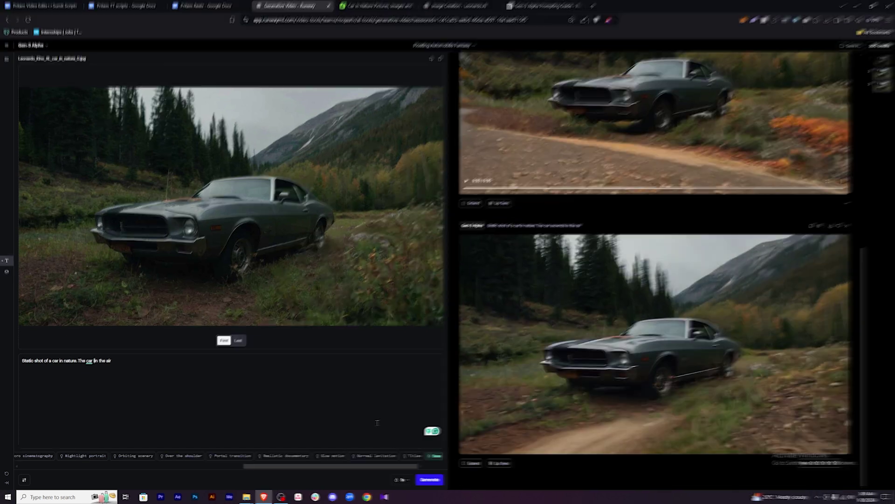
Generate another video with the prompt "Static shot of a car in nature. The car levitates in the air. The camera is static"
{"action": "type", "text": "levitate"}
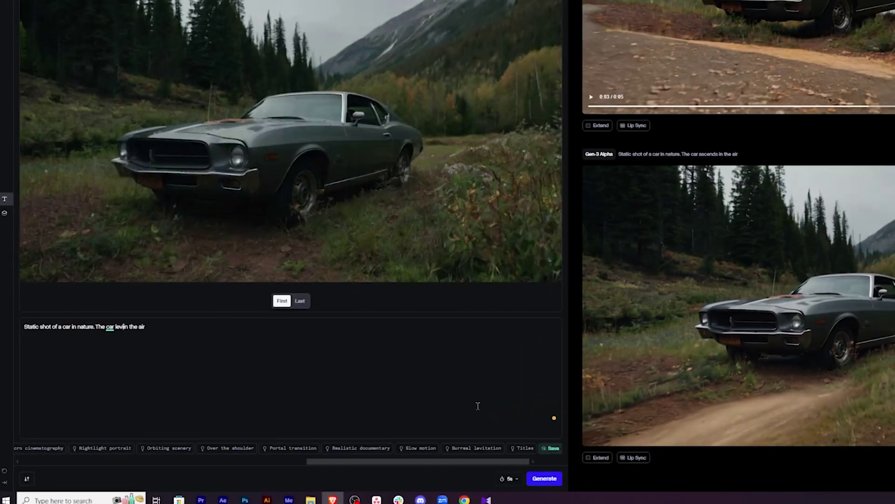
{"action": "type", "text": "s i"}
{"action": "key", "text": "End"}
{"action": "type", "text": ". T"}
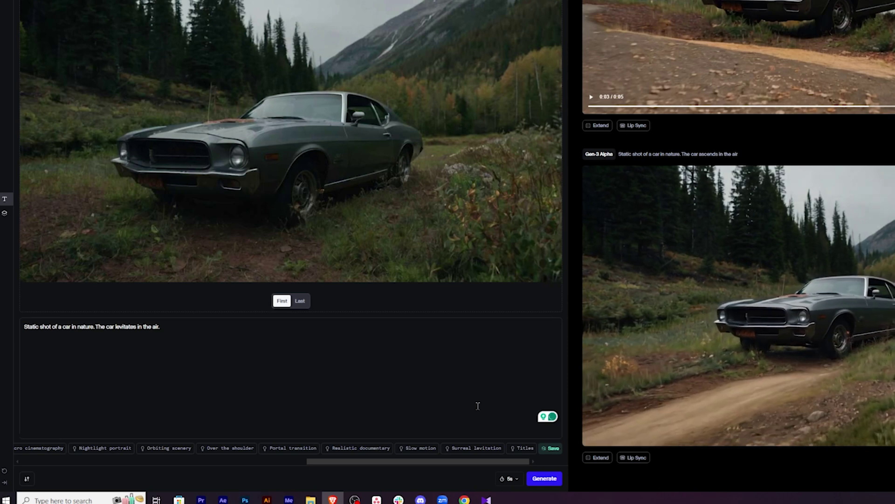
{"action": "type", "text": "he camera is static"}
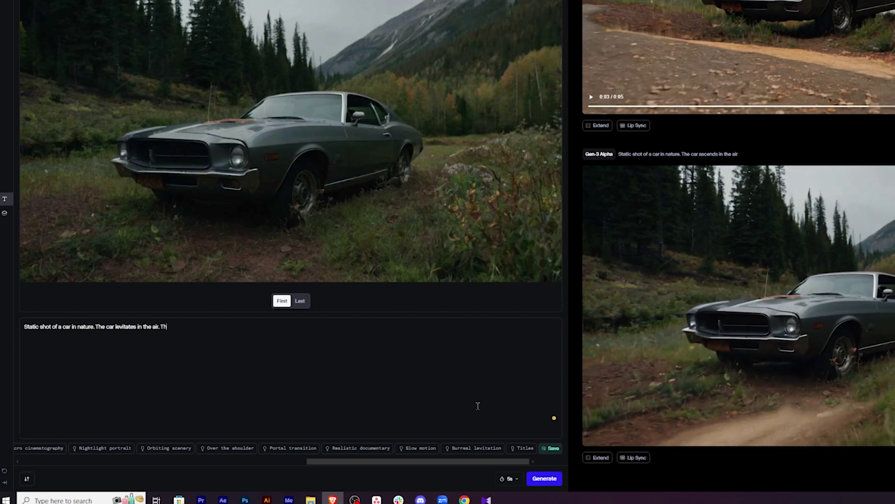
Review the earlier car clips and the progress of the new generation, and check the remaining credits
{"action": "scroll", "coordinate": [736, 297], "scroll_direction": "up", "scroll_amount": 2}
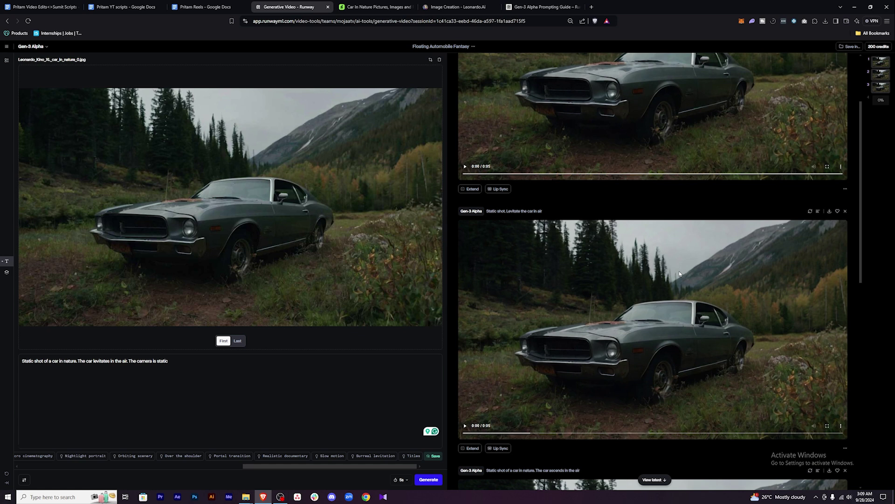
{"action": "scroll", "coordinate": [681, 363], "scroll_direction": "down", "scroll_amount": 6}
{"action": "scroll", "coordinate": [682, 363], "scroll_direction": "down", "scroll_amount": 3}
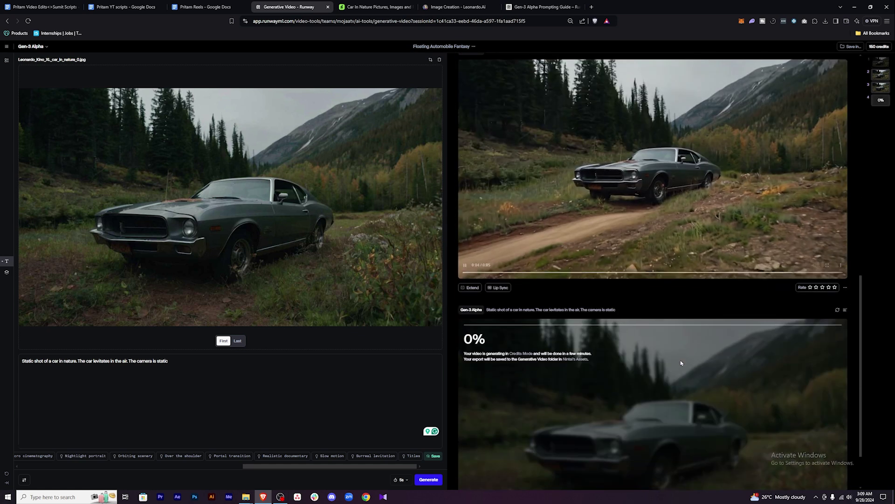
{"action": "mouse_move", "coordinate": [861, 346]}
{"action": "left_mouse_down"}
{"action": "mouse_move", "coordinate": [861, 127]}
{"action": "mouse_move", "coordinate": [853, 333]}
{"action": "left_mouse_up"}
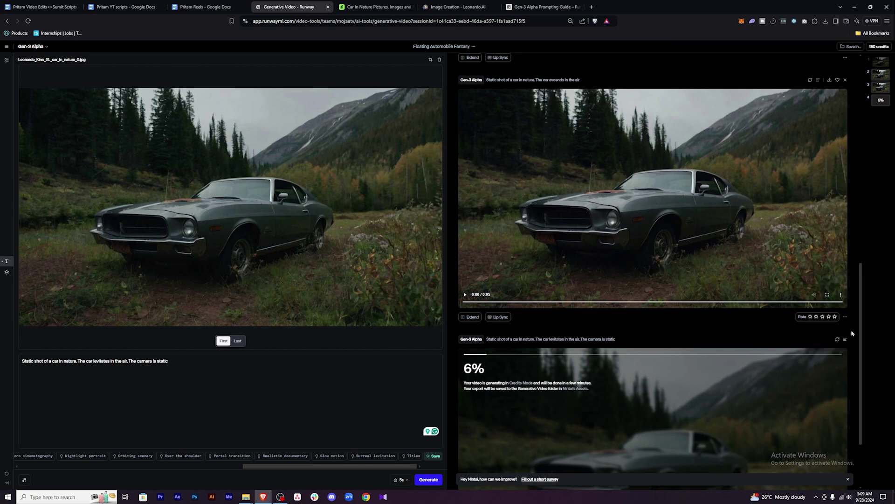
{"action": "scroll", "coordinate": [757, 328], "scroll_direction": "down", "scroll_amount": 2}
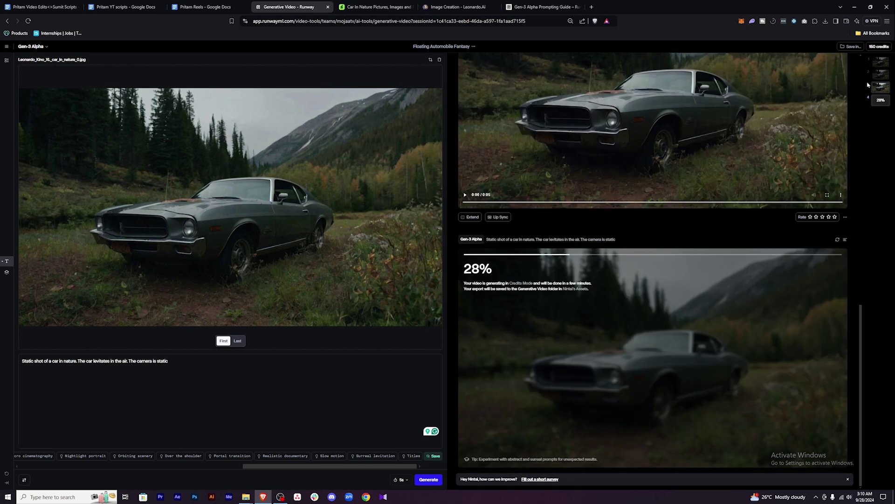
{"action": "left_click", "coordinate": [880, 47]}
{"action": "left_click", "coordinate": [881, 48]}
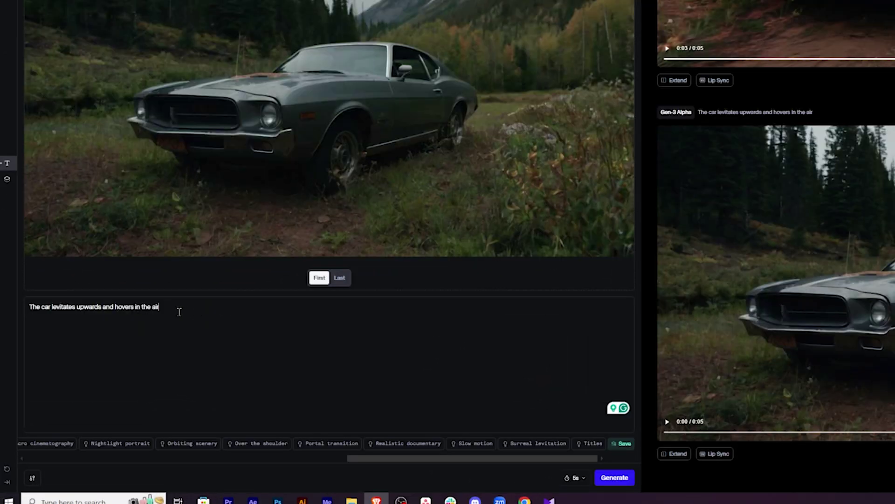
Reread the prompt "The car levitates upwards and hovers in the air" and play the video generated from it
{"action": "left_click_drag", "start_coordinate": [125, 363], "coordinate": [20, 363]}
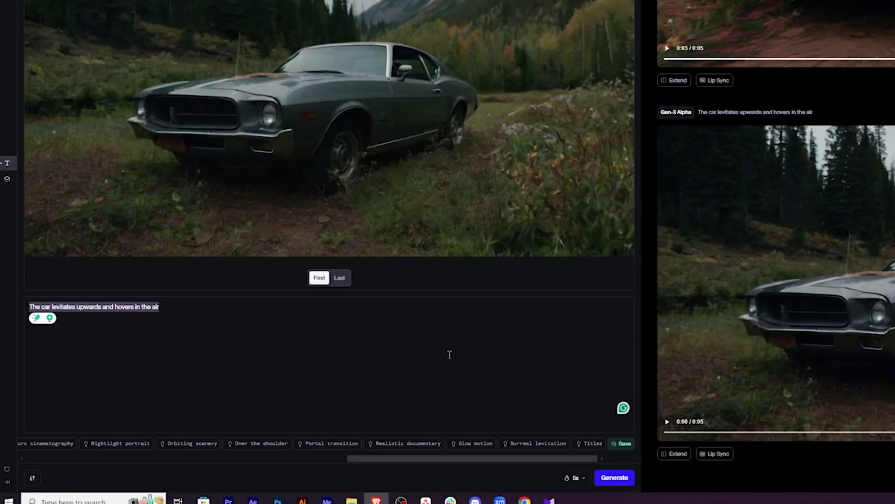
{"action": "left_click", "coordinate": [40, 307]}
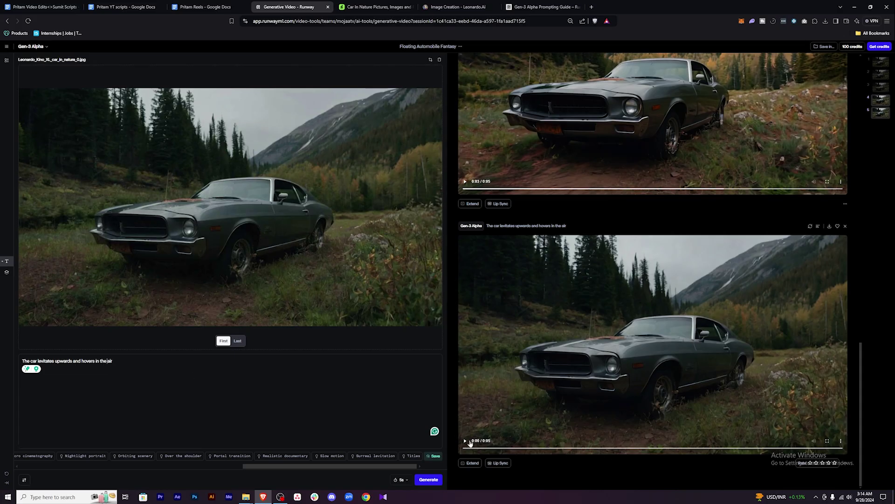
{"action": "scroll", "coordinate": [566, 317], "scroll_direction": "up", "scroll_amount": 2}
{"action": "scroll", "coordinate": [506, 409], "scroll_direction": "down", "scroll_amount": 2}
{"action": "left_click", "coordinate": [465, 441]}
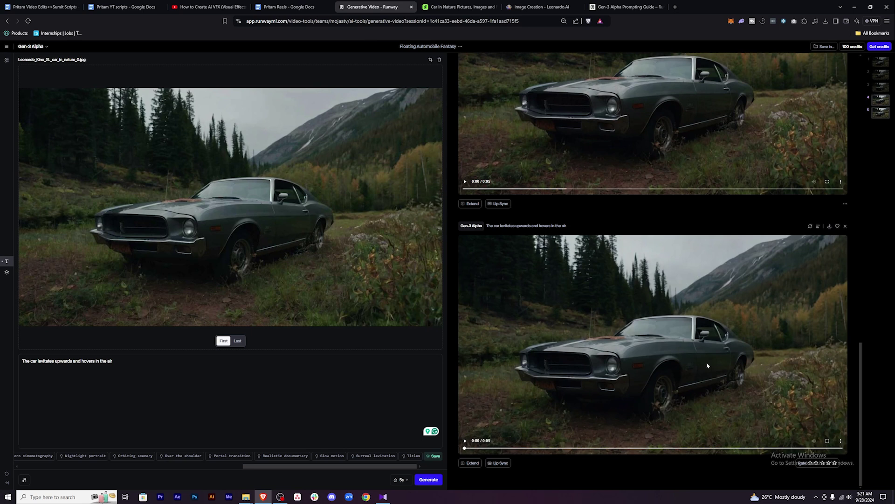
Generate a 5-second video with the prompt "Many plants, leaves and vines grow out from the window of the car" and play it
{"action": "left_click_drag", "start_coordinate": [113, 361], "coordinate": [19, 361]}
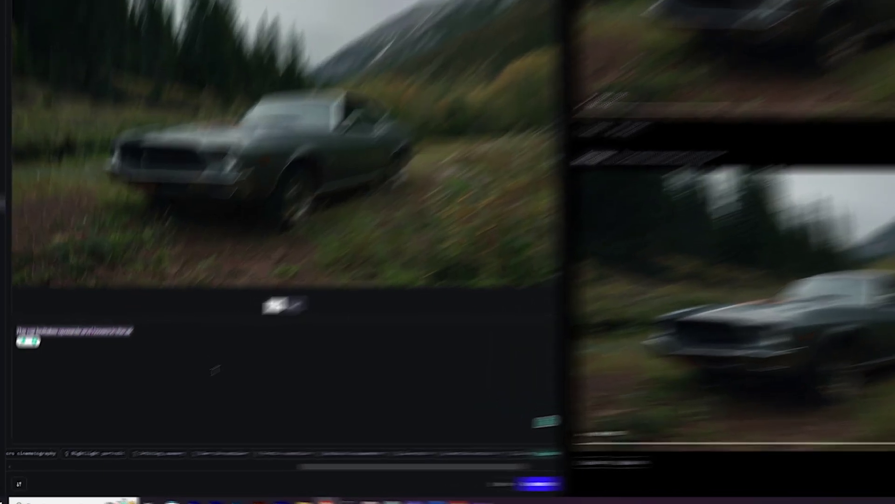
{"action": "type", "text": "Many plants, leaves and vines grow out from"}
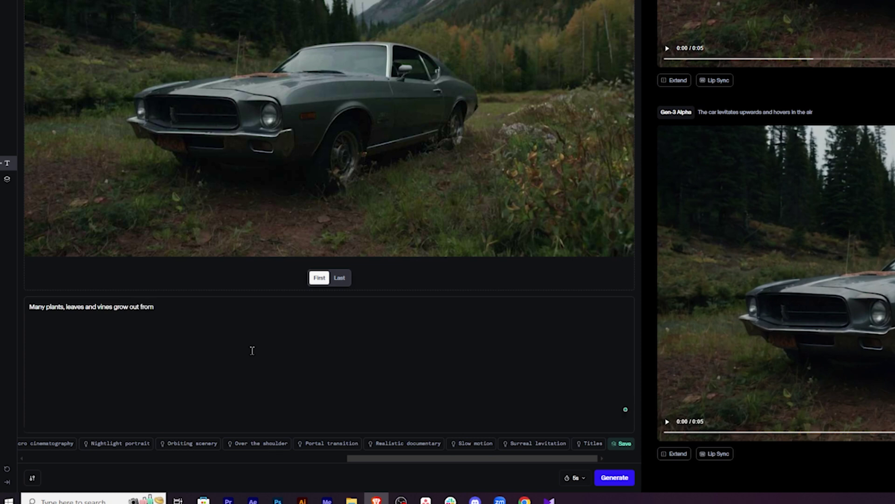
{"action": "type", "text": "the window of the car"}
{"action": "left_click", "coordinate": [575, 478]}
{"action": "left_click", "coordinate": [590, 426]}
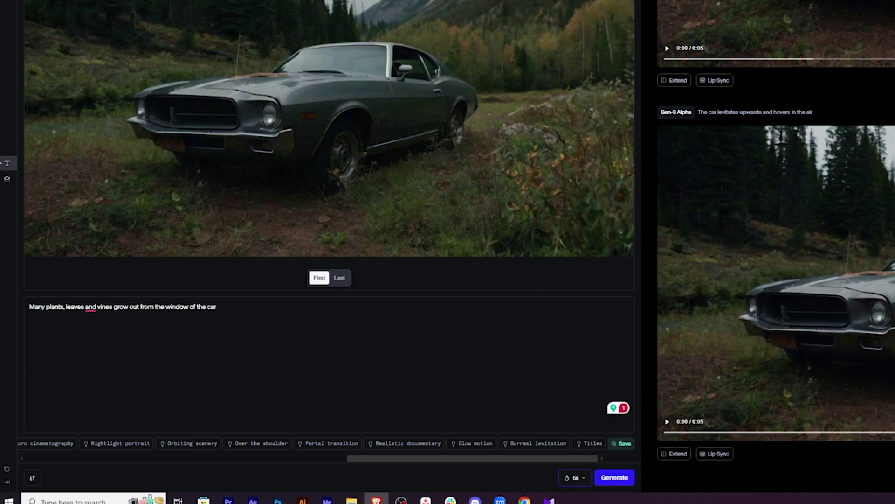
{"action": "left_click", "coordinate": [615, 478]}
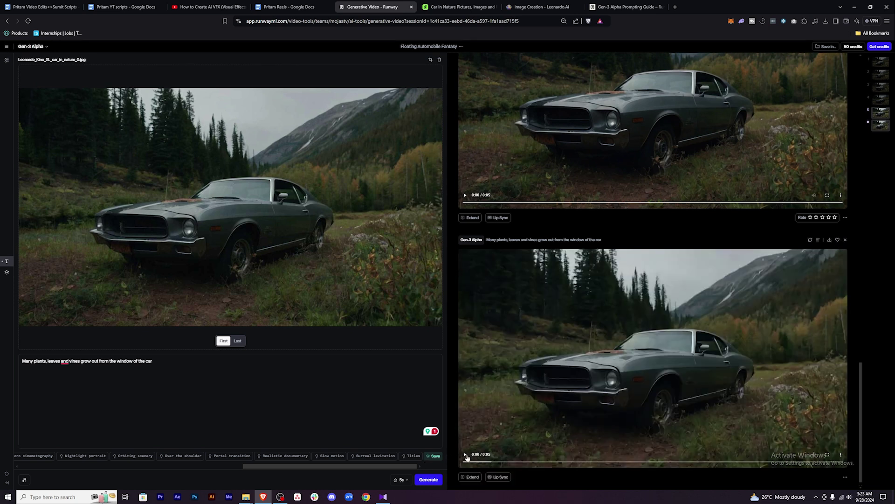
{"action": "left_click", "coordinate": [465, 454]}
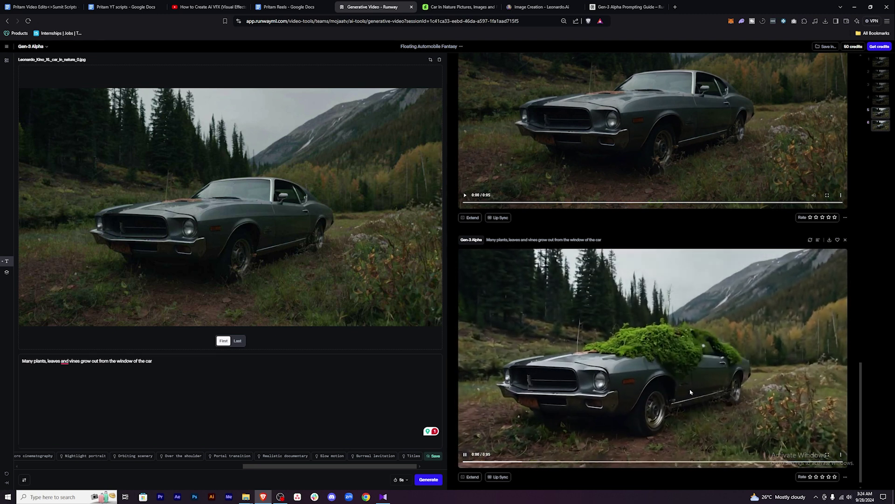
Switch to the Runway stuff folder and add DSC_0001.00_00_05_01.Still002.jpg to Runway's Gen-3 Alpha prompt as the first frame
{"action": "mouse_move", "coordinate": [245, 497]}
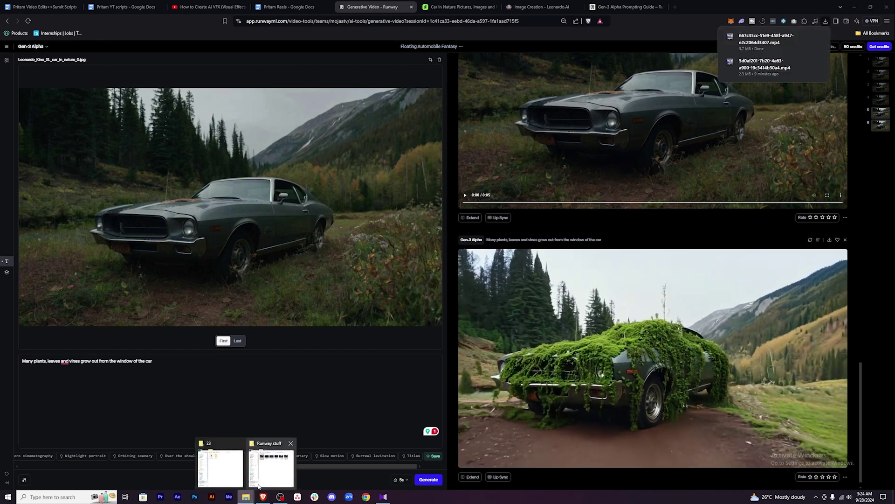
{"action": "left_click", "coordinate": [264, 479]}
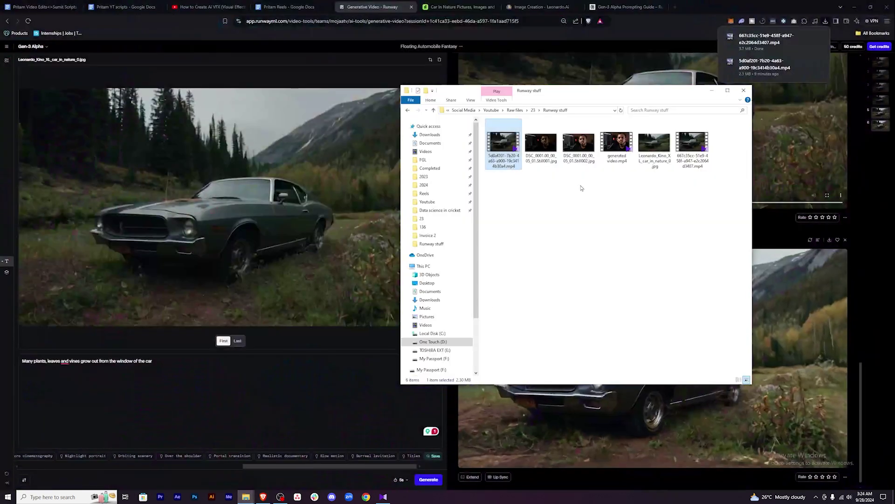
{"action": "left_click", "coordinate": [579, 143]}
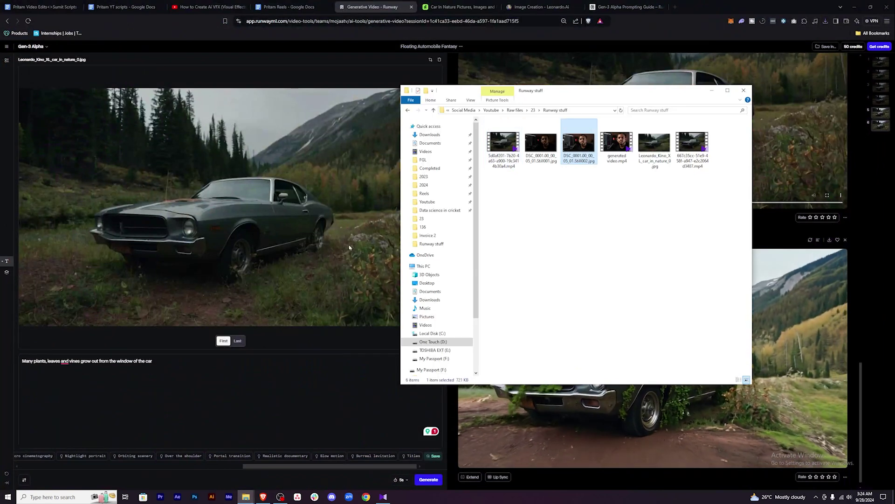
{"action": "left_click_drag", "start_coordinate": [349, 247], "coordinate": [280, 261]}
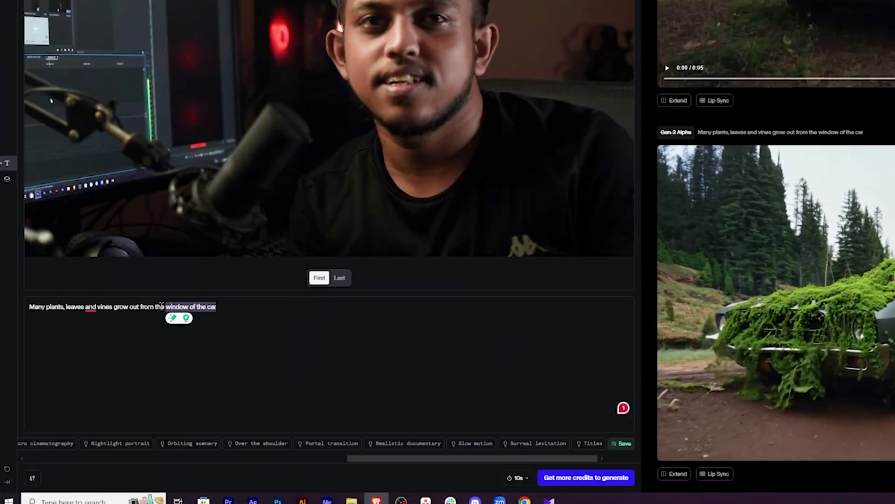
Generate a 5-second video with the prompt "Many plants, leaves and vines grow out from the head of the man" and compare it with the overgrown-car clip
{"action": "type", "text": "head of the man"}
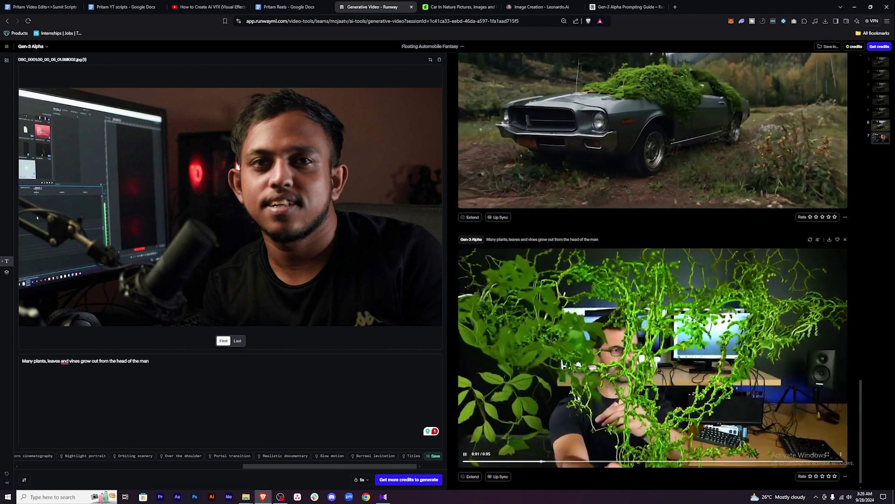
{"action": "scroll", "coordinate": [676, 315], "scroll_direction": "up", "scroll_amount": 5}
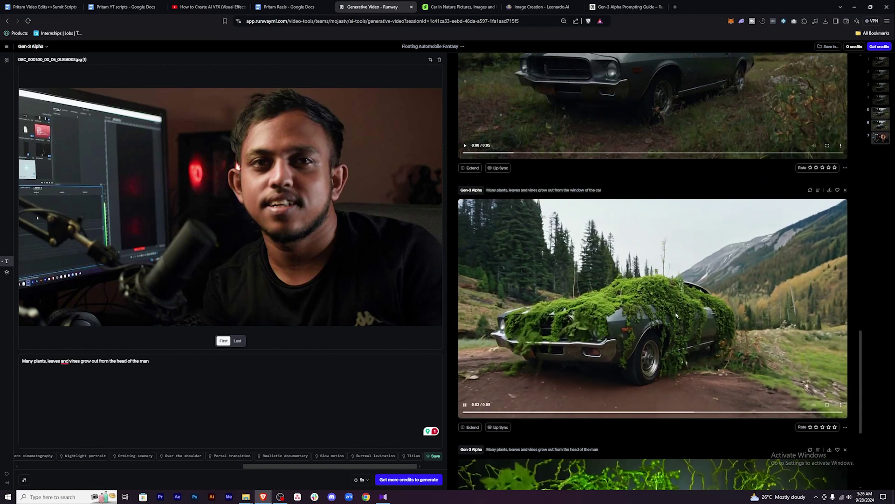
{"action": "scroll", "coordinate": [676, 315], "scroll_direction": "down", "scroll_amount": 5}
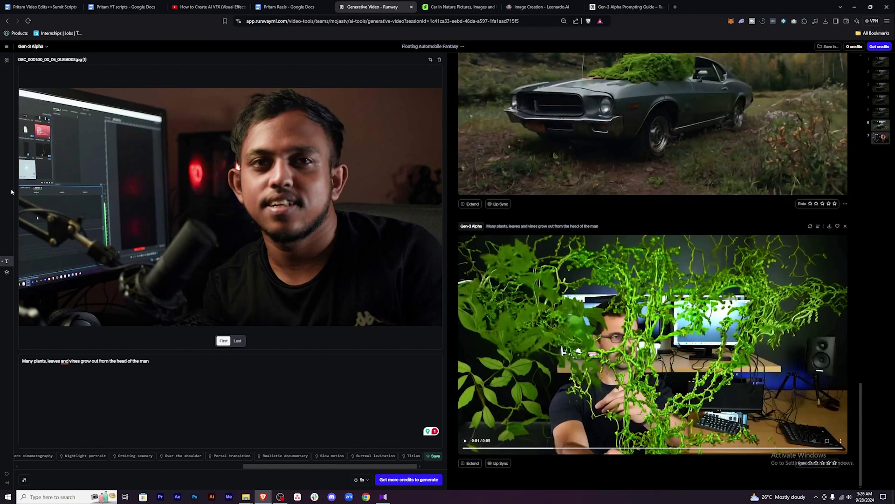
Keep Gen-3 Alpha Turbo as the model and add Leonardo_Kino_XL_view_of_a_city_from_top_1.jpg from the Runway stuff folder as the first frame
{"action": "mouse_move", "coordinate": [284, 501]}
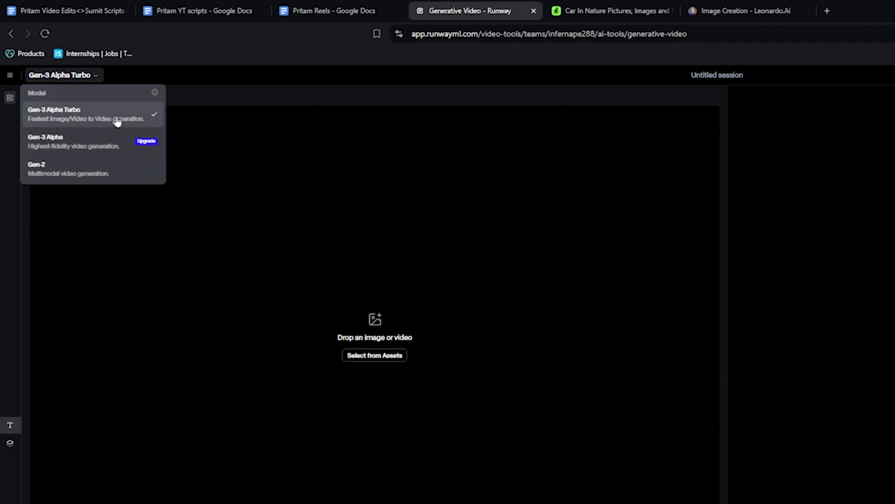
{"action": "left_click", "coordinate": [131, 122]}
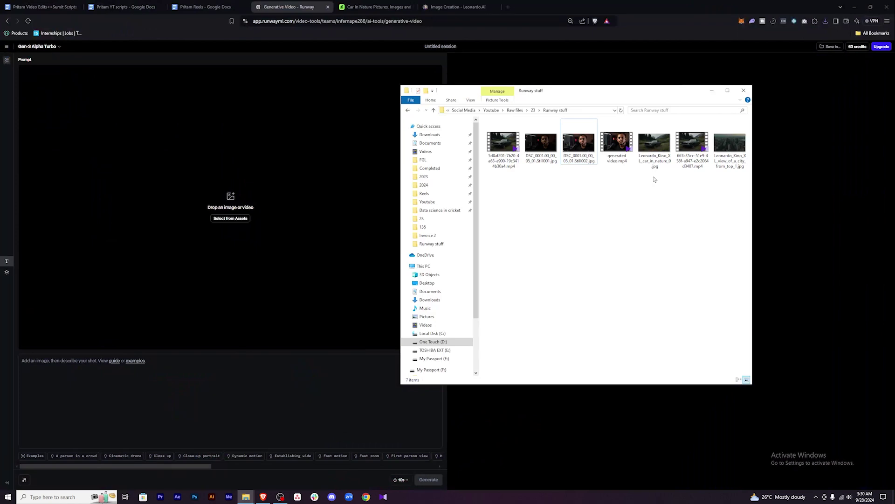
{"action": "left_click_drag", "start_coordinate": [692, 144], "coordinate": [386, 222]}
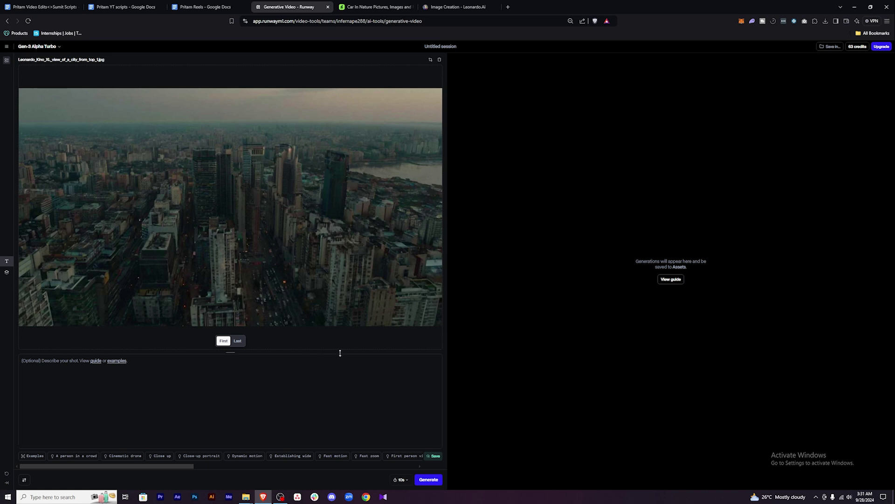
{"action": "left_click", "coordinate": [34, 48]}
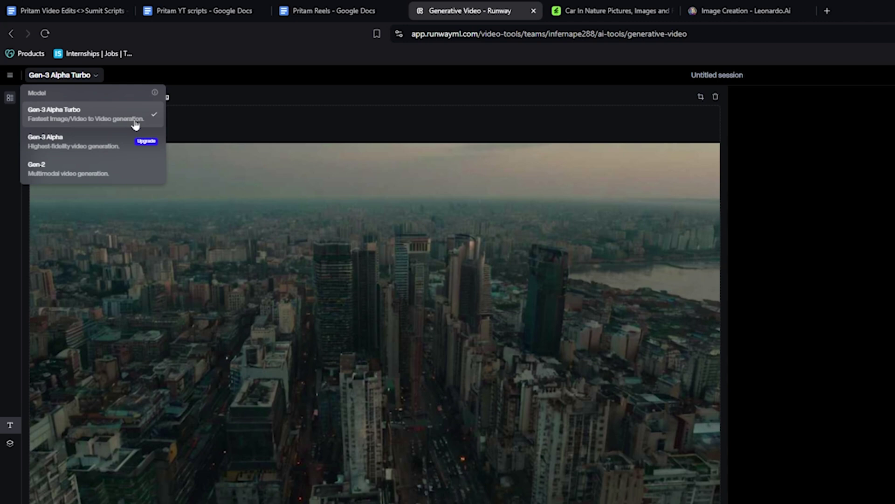
{"action": "key", "text": "Escape"}
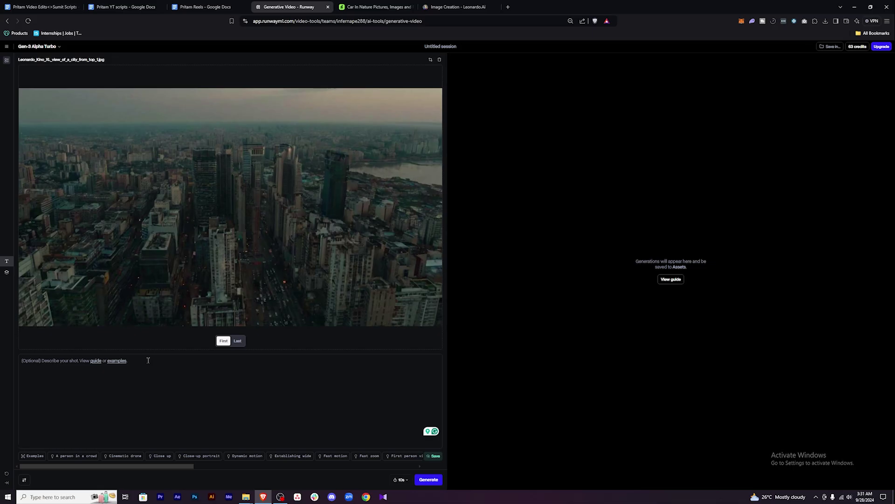
Generate a 5-second video from the city image with the prompt "A tsunami wave crashes over the city"
{"action": "left_click", "coordinate": [148, 360]}
{"action": "type", "text": "A tsunami wave crashes o"}
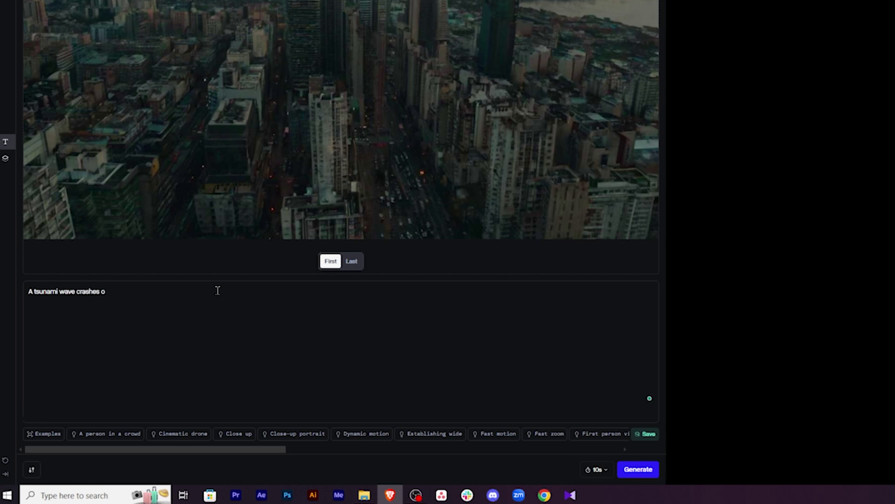
{"action": "type", "text": "ver the city"}
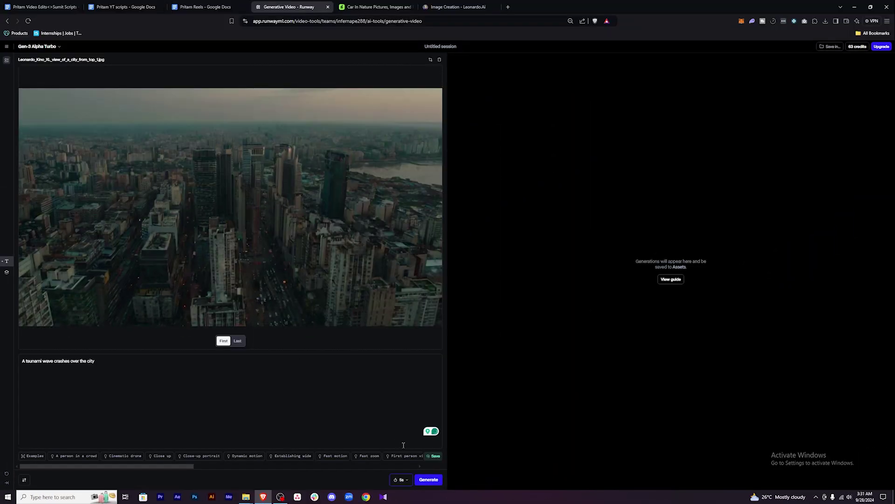
{"action": "left_click", "coordinate": [428, 480]}
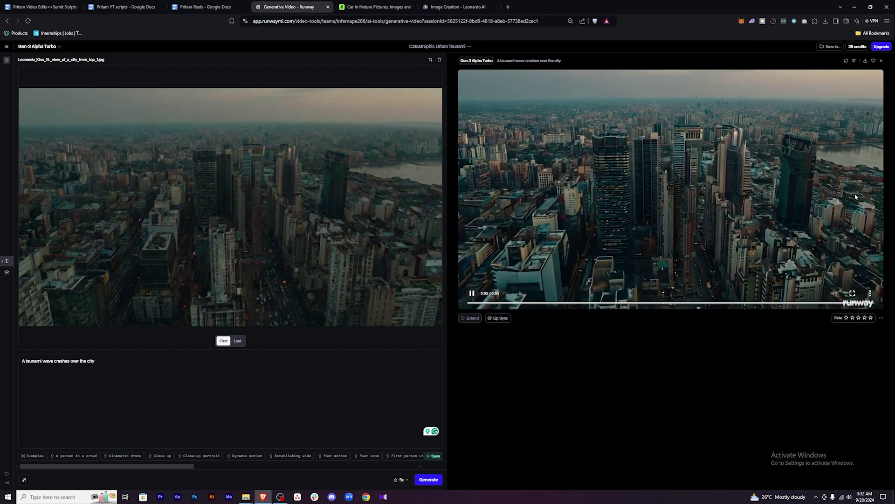
Copy the tsunami prompt into Leonardo.Ai's image creation prompt, replacing "view of a city from top", and expand it with the AI prompt improver
{"action": "left_click_drag", "start_coordinate": [95, 361], "coordinate": [79, 361]}
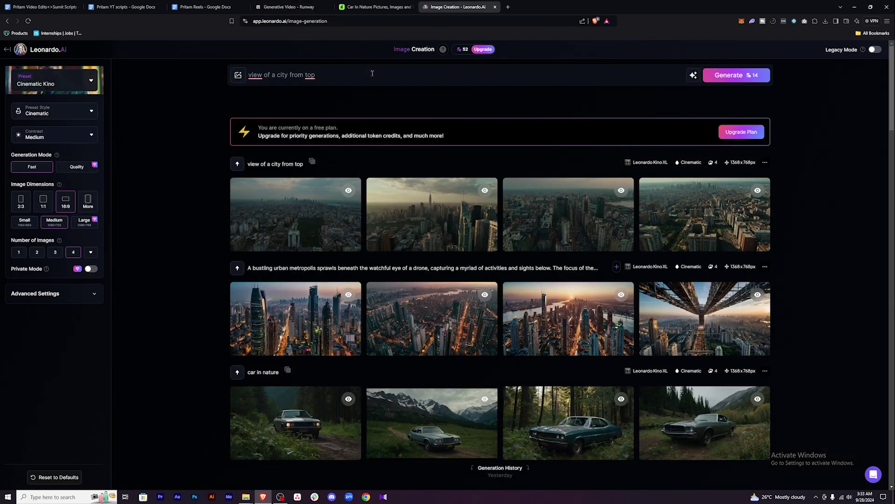
{"action": "left_click", "coordinate": [373, 73]}
{"action": "key", "text": "ctrl+a"}
{"action": "type", "text": "A tsunami wave crashes over the city"}
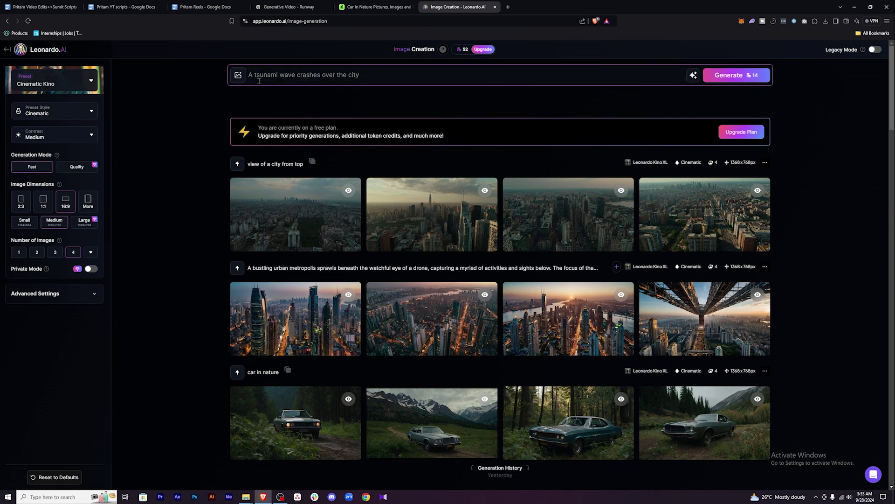
{"action": "left_click", "coordinate": [693, 75]}
{"action": "left_click", "coordinate": [618, 95]}
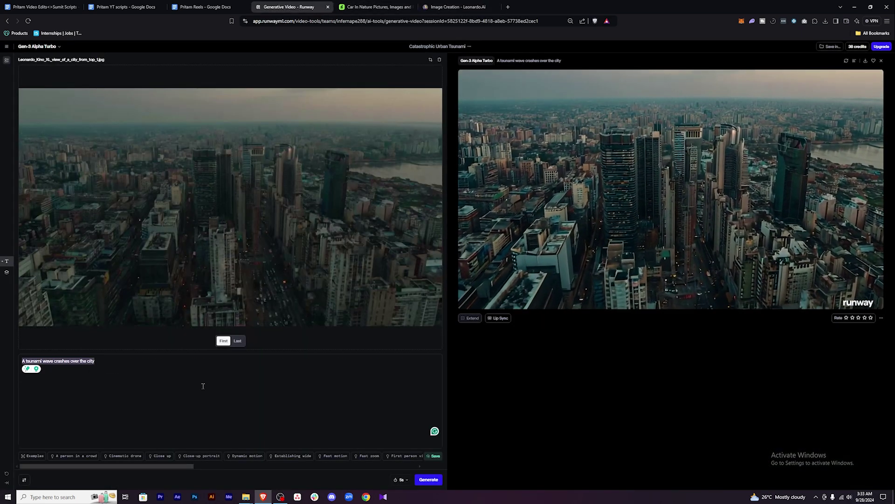
Switch back to Runway, generate a 5-second video with the expanded "A towering tsunami wave" prompt, and play the result
{"action": "type", "text": "A towering tsunami wave, its immense power shown in the forceful crash over the city. This striking image is vividly captured in a breathtaking painting, where every detail is meticulously depicted. The tumultuous waters are rendered in shades of deep indigo and frothy white, creating a sense of impending disaster. The buildings below are tiny in comparison, highlighting the overwhelming force of nature depicted in this awe-inspiring artwork."}
{"action": "key", "text": "ctrl+Return"}
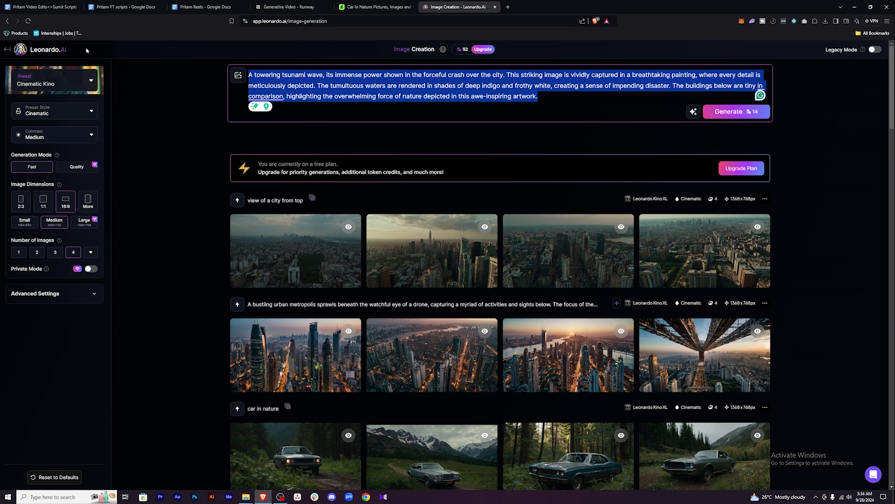
{"action": "left_click", "coordinate": [162, 83]}
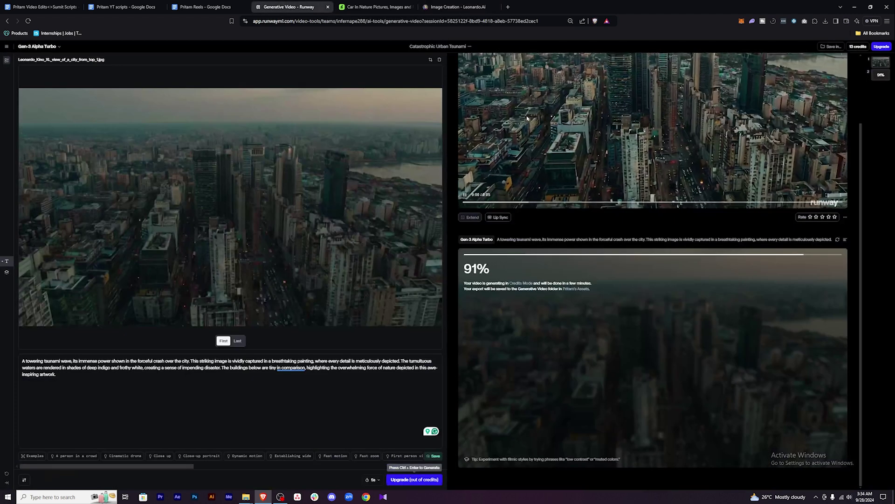
{"action": "left_click", "coordinate": [465, 450]}
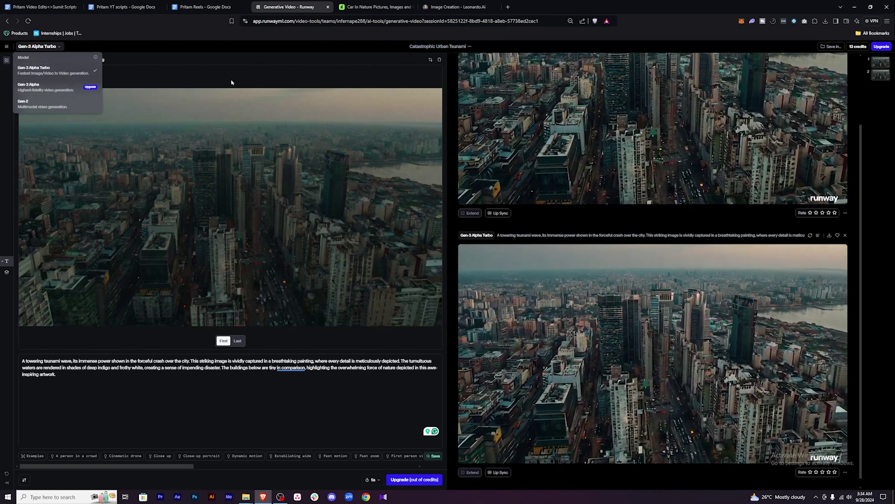
{"action": "left_click", "coordinate": [54, 77]}
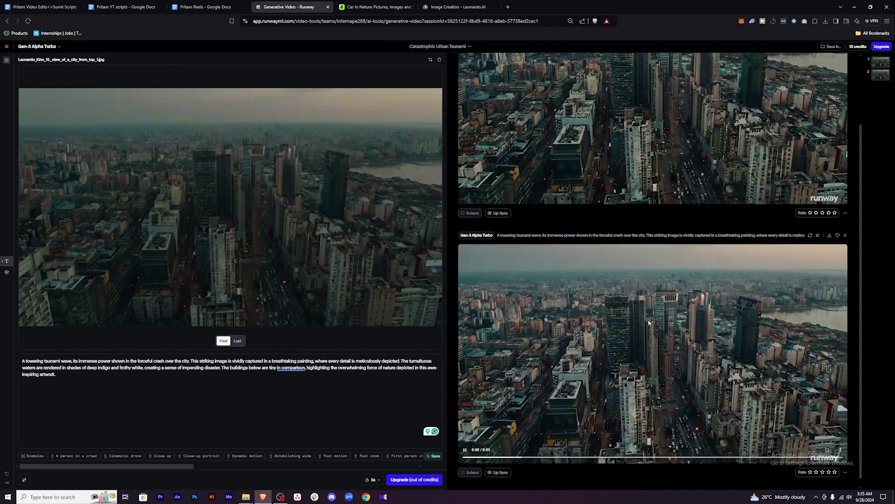
Clear the expanded tsunami prompt and open Runway's Gen-3 Alpha prompting guide
{"action": "left_click_drag", "start_coordinate": [257, 402], "coordinate": [162, 346]}
{"action": "key", "text": "BackSpace"}
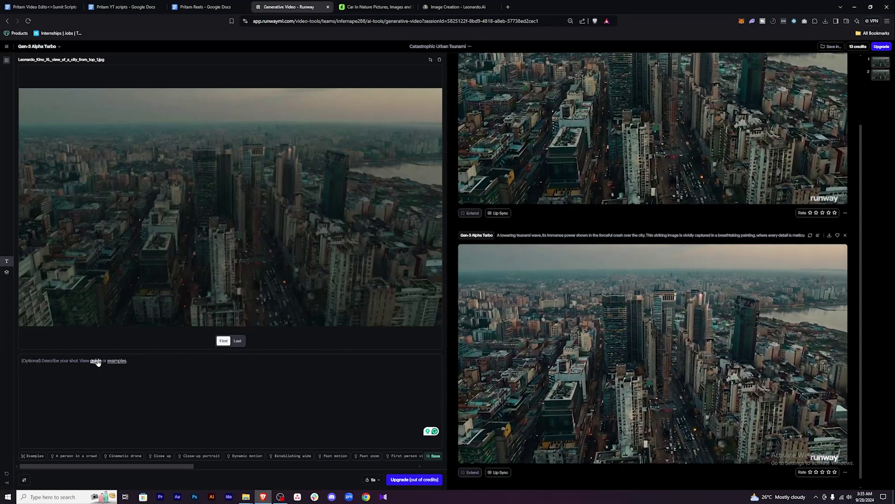
{"action": "left_click", "coordinate": [96, 362]}
Examine the guide's text-only base prompt structure, covering camera movement, establishing scene and additional details
{"action": "scroll", "coordinate": [620, 359], "scroll_direction": "down", "scroll_amount": 8}
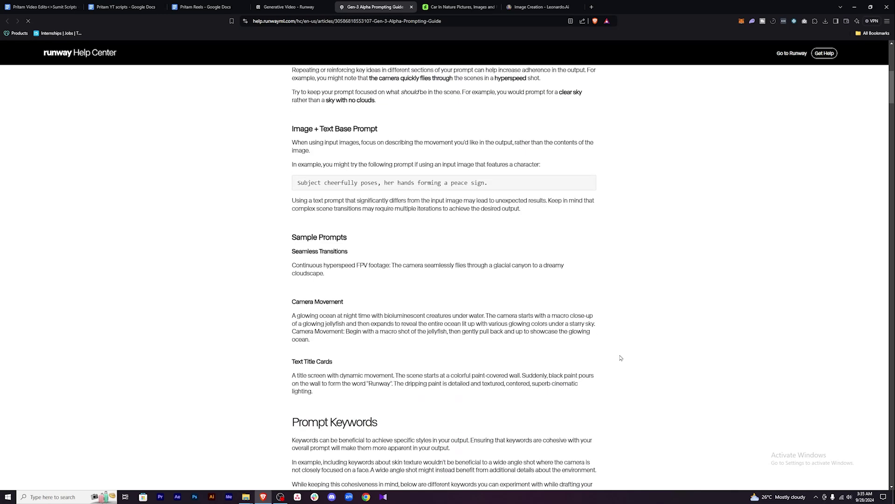
{"action": "scroll", "coordinate": [538, 220], "scroll_direction": "up", "scroll_amount": 3}
{"action": "left_click", "coordinate": [548, 184]}
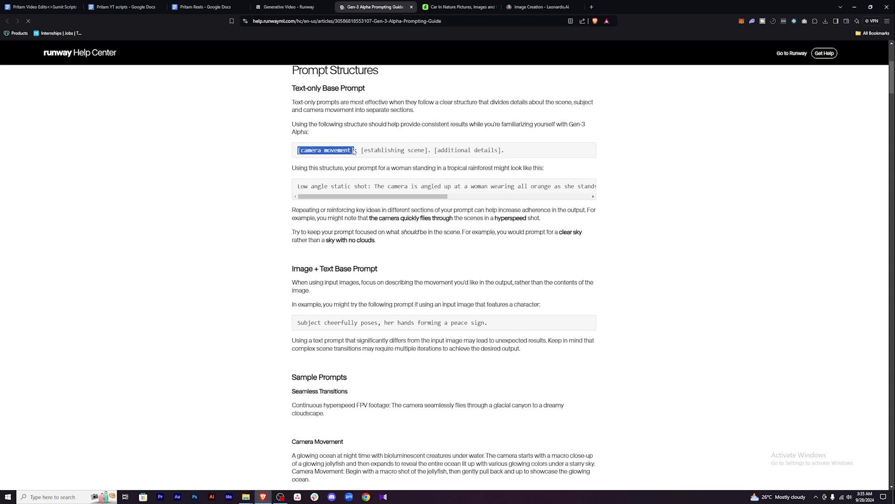
{"action": "left_click_drag", "start_coordinate": [365, 197], "coordinate": [367, 198]}
Review the guide's prompt keywords for camera styles, lighting and movement speeds along with their sample outputs
{"action": "scroll", "coordinate": [490, 279], "scroll_direction": "down", "scroll_amount": 6}
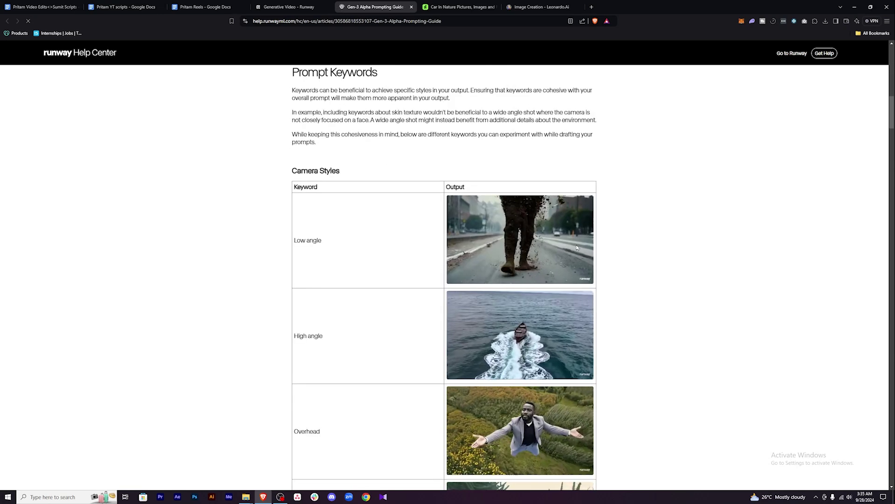
{"action": "scroll", "coordinate": [577, 247], "scroll_direction": "down", "scroll_amount": 3}
{"action": "scroll", "coordinate": [515, 224], "scroll_direction": "up", "scroll_amount": 2}
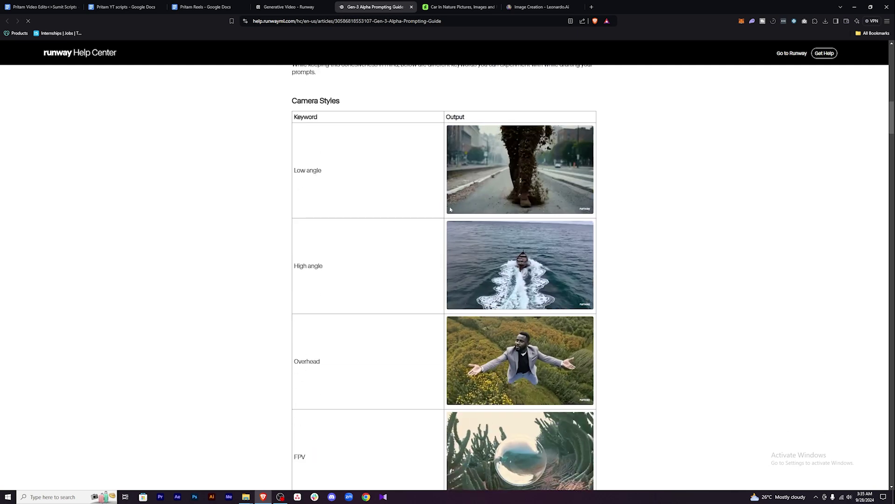
{"action": "scroll", "coordinate": [507, 317], "scroll_direction": "down", "scroll_amount": 5}
{"action": "scroll", "coordinate": [490, 157], "scroll_direction": "down", "scroll_amount": 10}
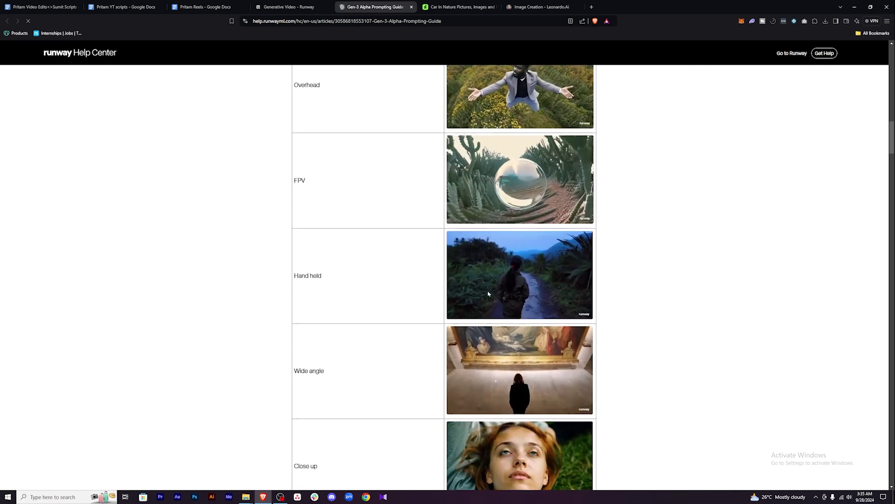
{"action": "scroll", "coordinate": [821, 316], "scroll_direction": "down", "scroll_amount": 7}
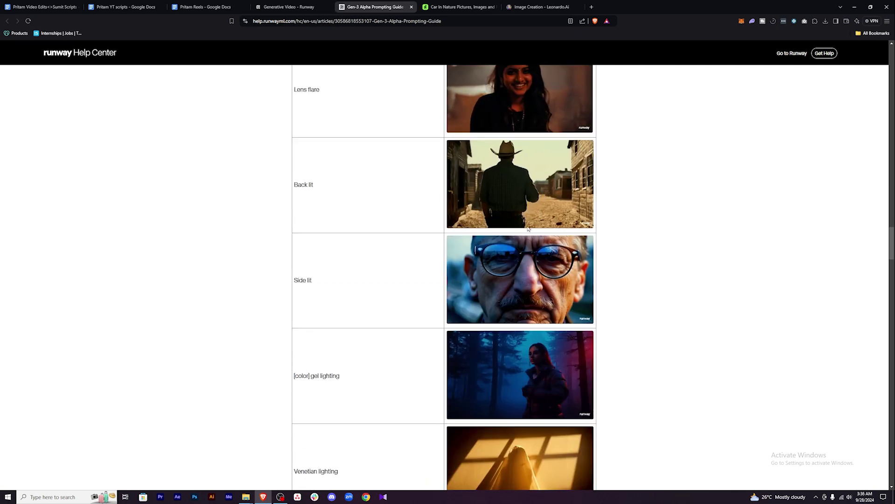
{"action": "scroll", "coordinate": [630, 336], "scroll_direction": "down", "scroll_amount": 6}
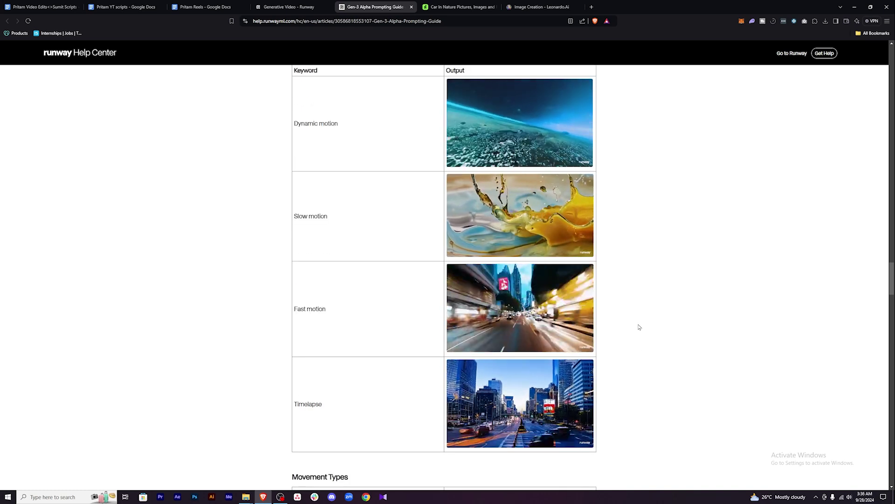
{"action": "scroll", "coordinate": [440, 202], "scroll_direction": "down", "scroll_amount": 3}
{"action": "scroll", "coordinate": [368, 298], "scroll_direction": "up", "scroll_amount": 1}
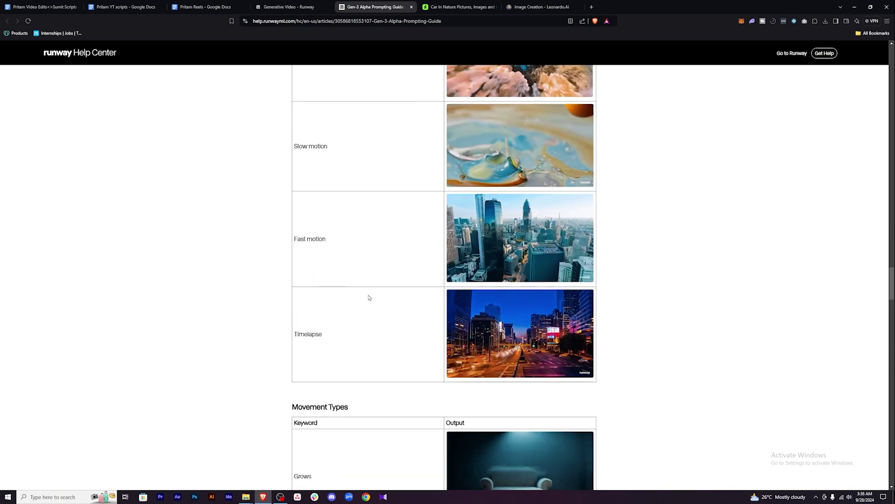
Review the guide's keyword examples for movement types, visual styles such as Cinematic and Glitchcore, and text styles
{"action": "scroll", "coordinate": [520, 383], "scroll_direction": "down", "scroll_amount": 6}
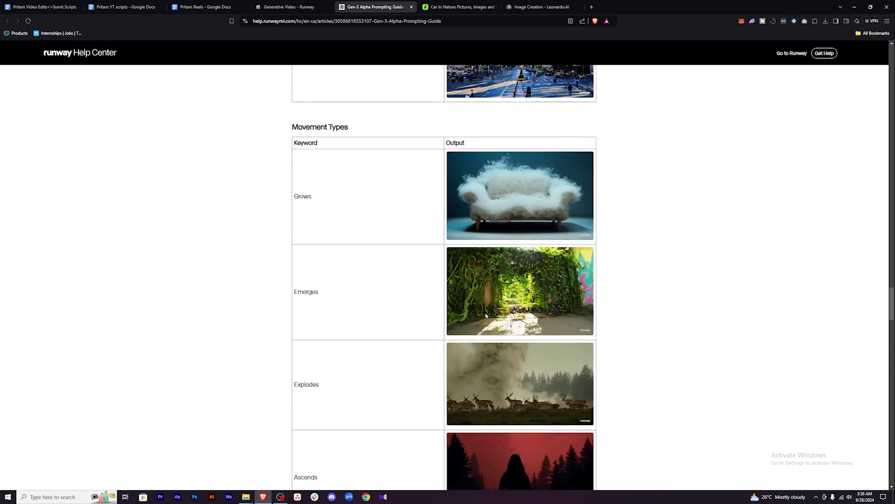
{"action": "left_click_drag", "start_coordinate": [320, 297], "coordinate": [281, 293]}
{"action": "left_click", "coordinate": [776, 268]}
{"action": "scroll", "coordinate": [775, 269], "scroll_direction": "down", "scroll_amount": 4}
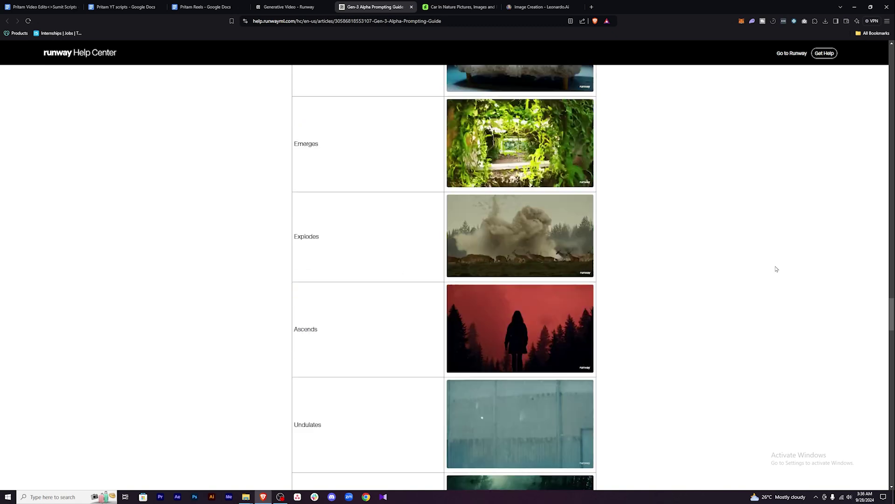
{"action": "scroll", "coordinate": [667, 256], "scroll_direction": "down", "scroll_amount": 3}
{"action": "scroll", "coordinate": [382, 176], "scroll_direction": "up", "scroll_amount": 1}
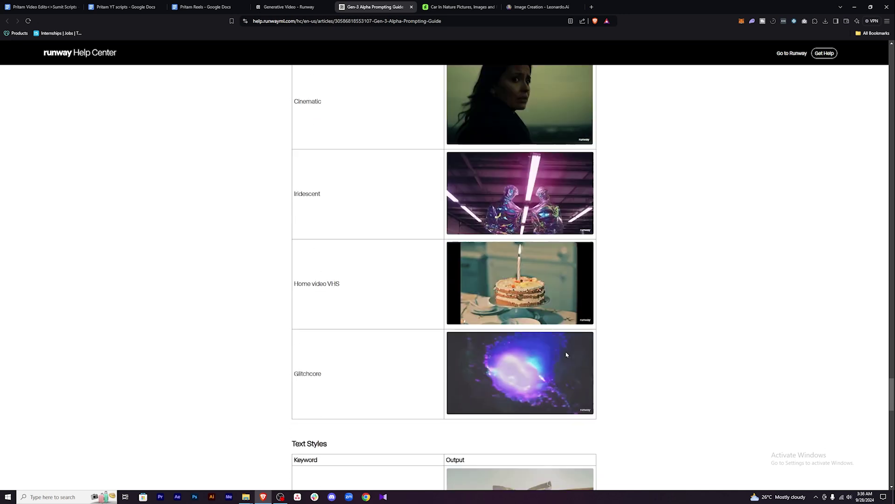
{"action": "scroll", "coordinate": [566, 355], "scroll_direction": "down", "scroll_amount": 4}
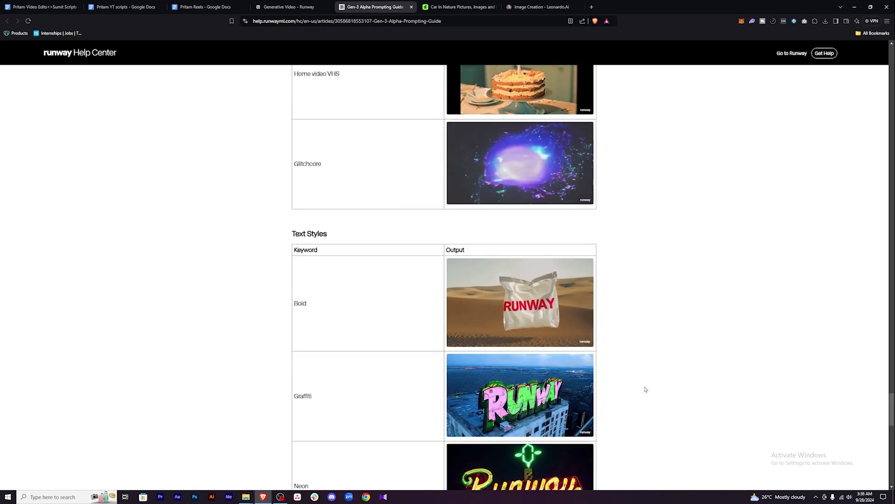